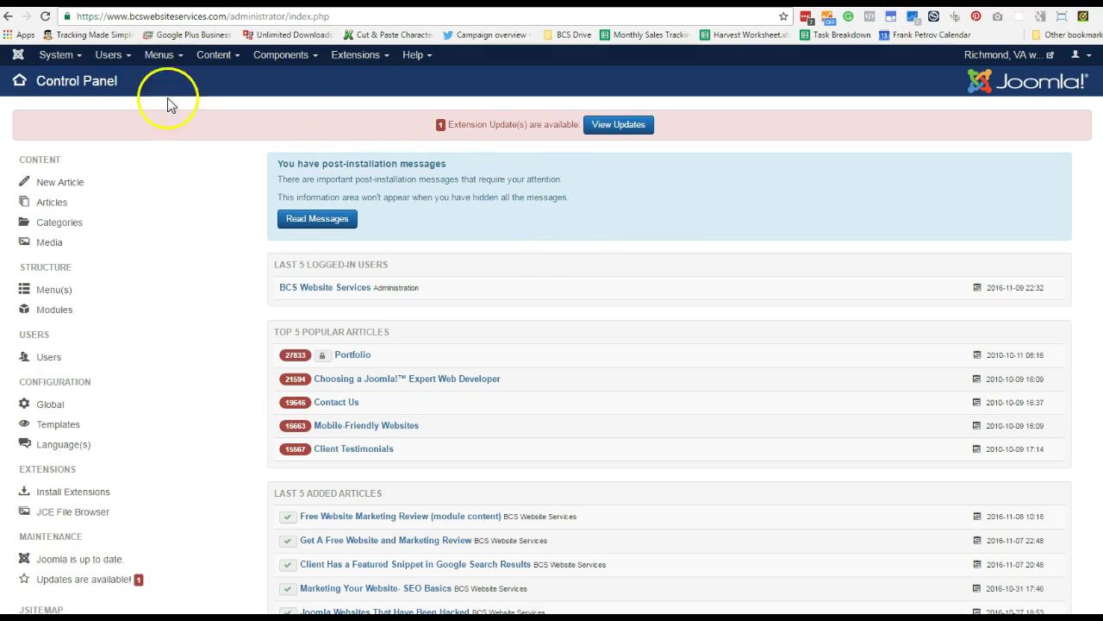
# Create a new article titled "Hidden Page" with the body text "This is the content.".
pyautogui.click(214, 54)
pyautogui.moveTo(220, 82)
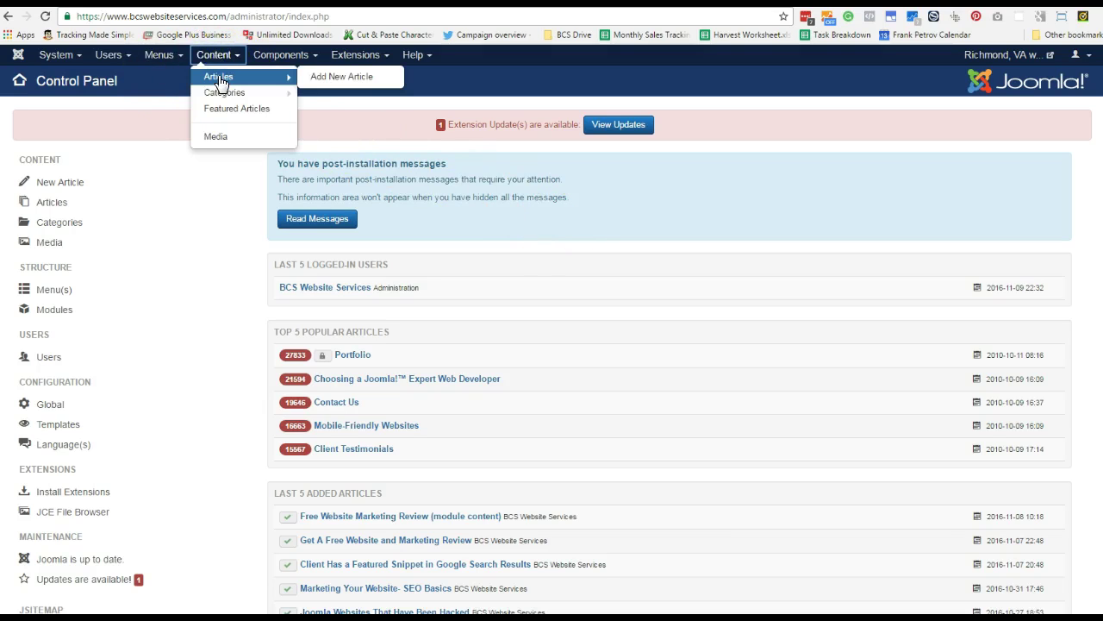
pyautogui.click(218, 76)
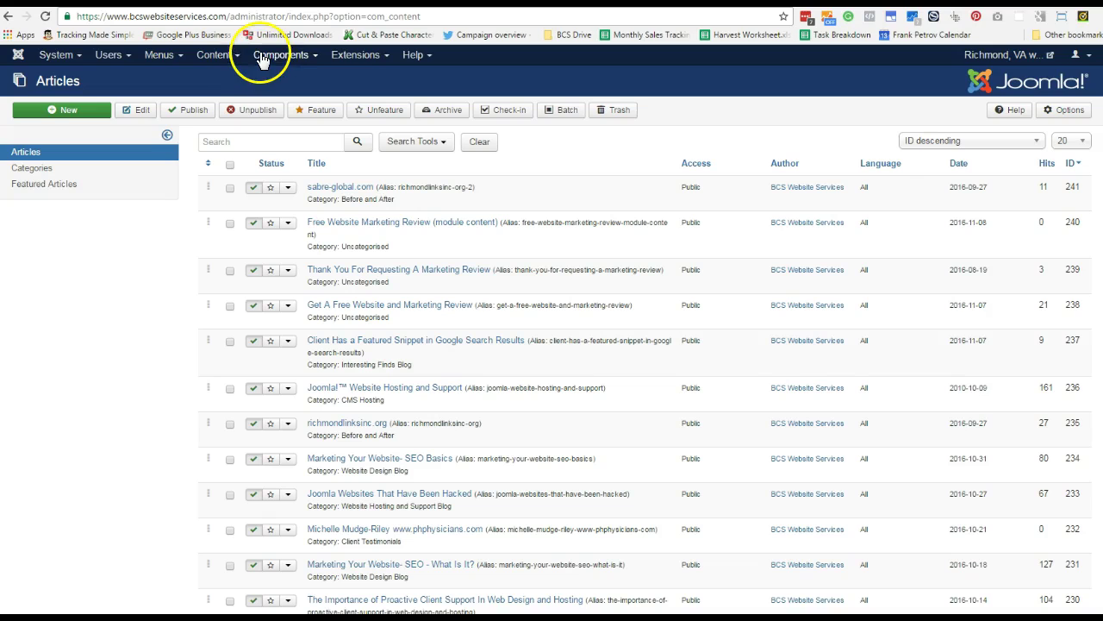
pyautogui.click(226, 57)
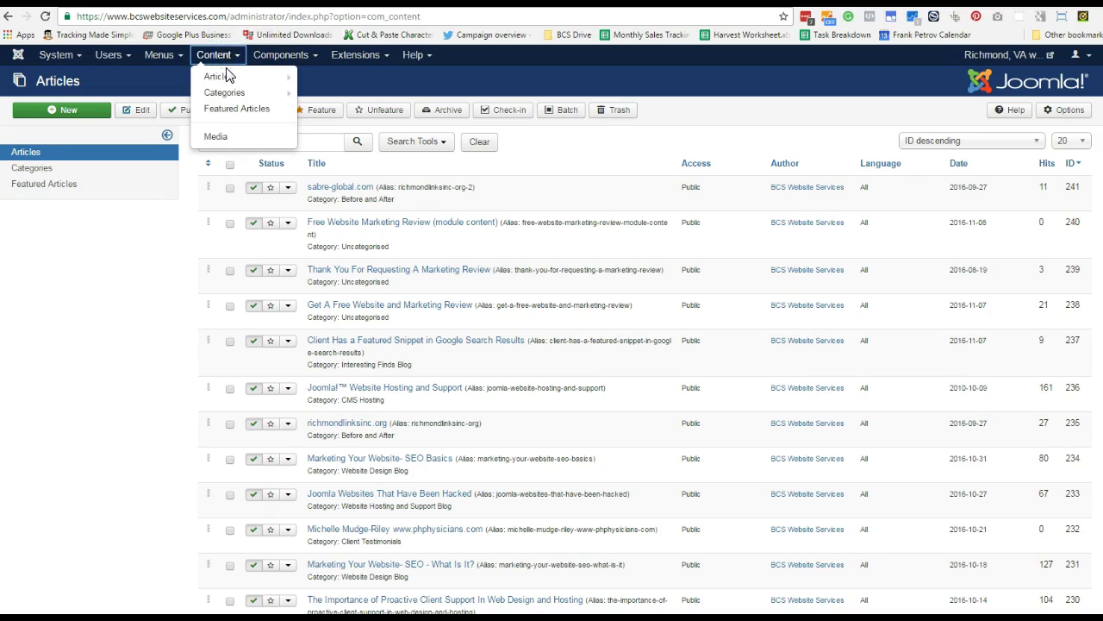
pyautogui.click(34, 110)
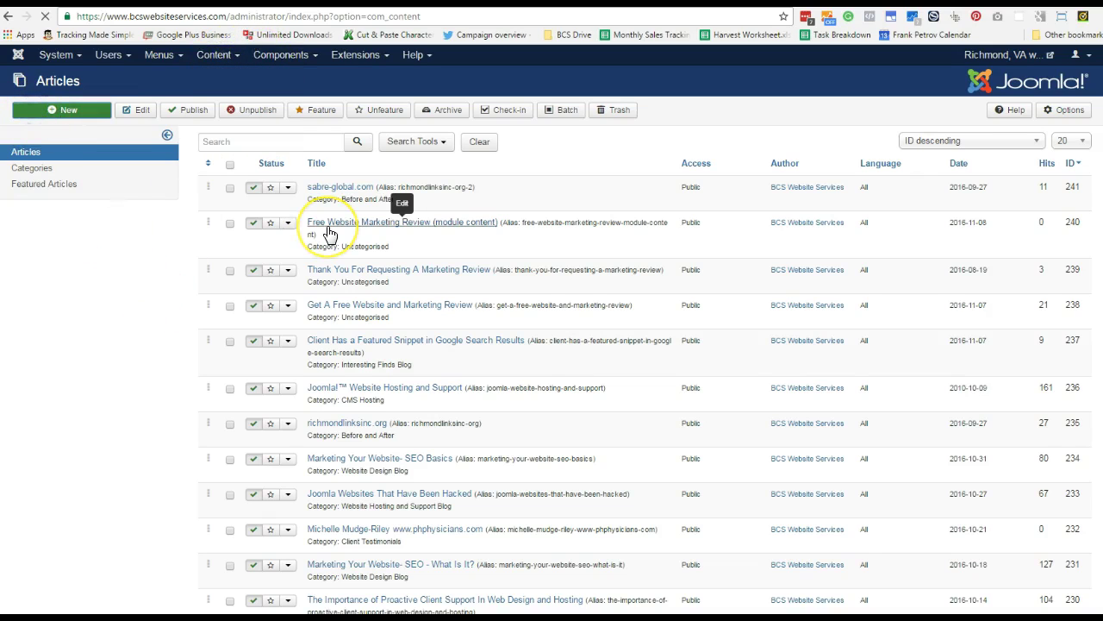
pyautogui.click(171, 144)
pyautogui.write('Hidden Page')
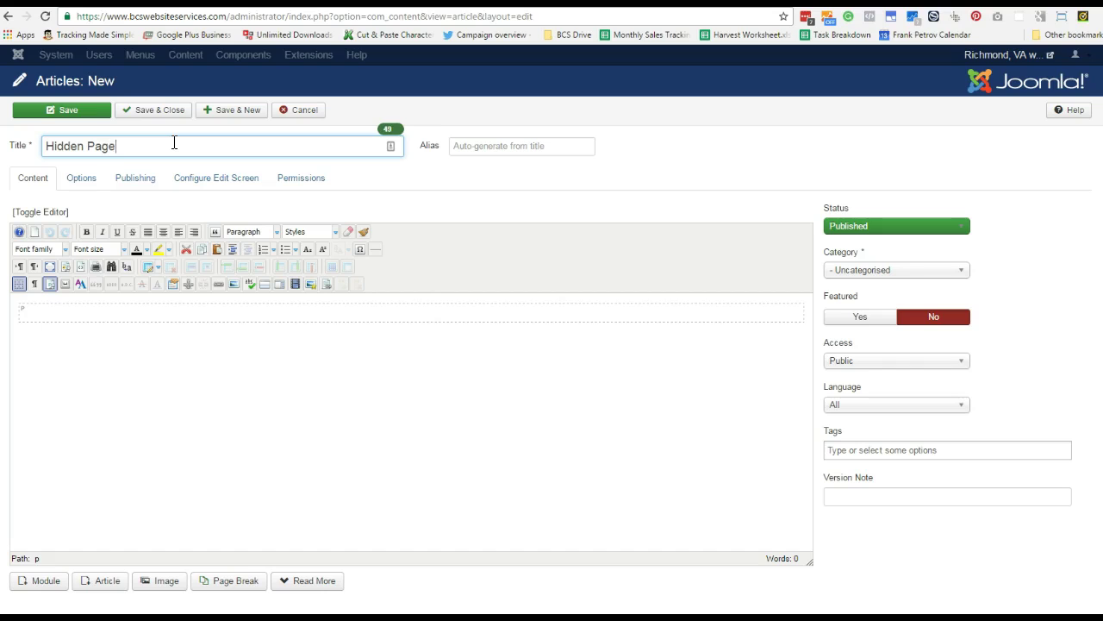
pyautogui.click(133, 311)
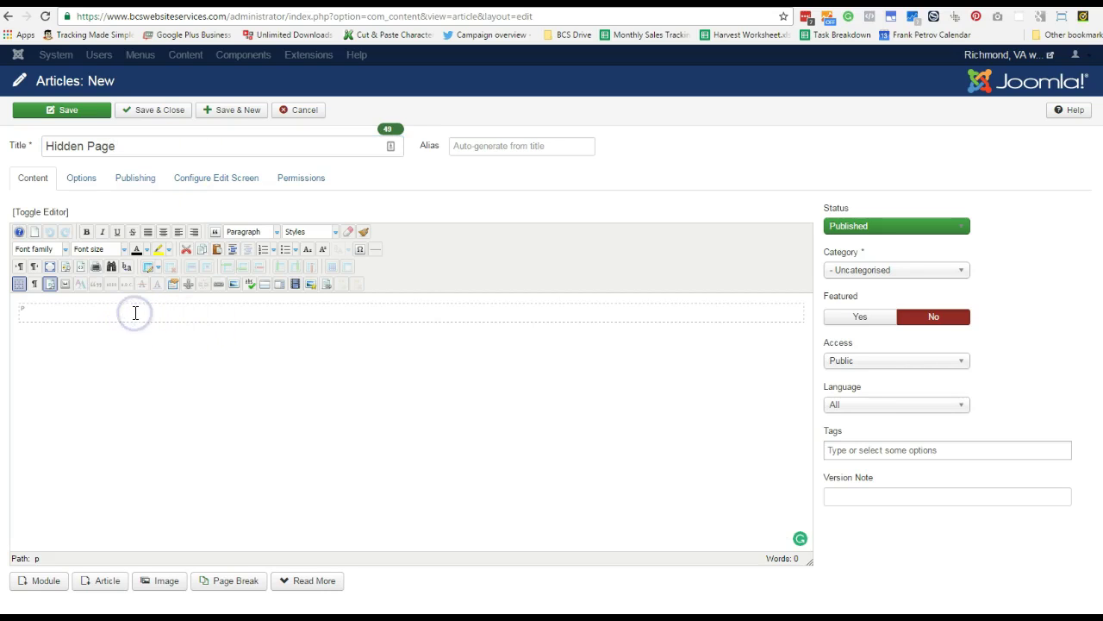
pyautogui.write('This is the content.')
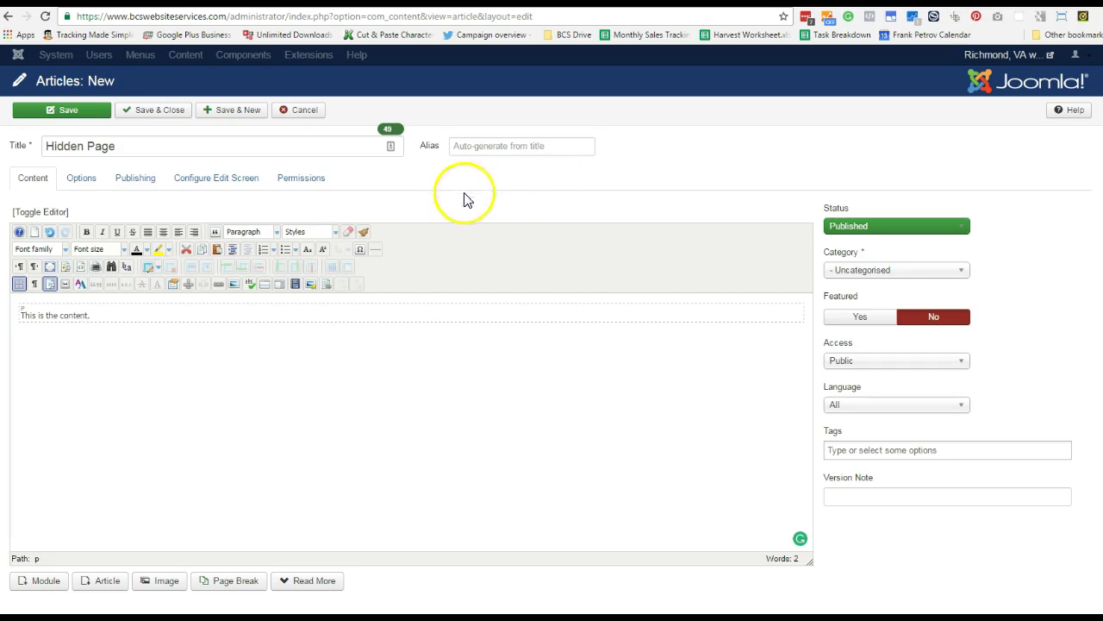
# Insert the image picture7.jpg from the stories folder into the article, aligned Right with a left margin of 20.
pyautogui.click(310, 284)
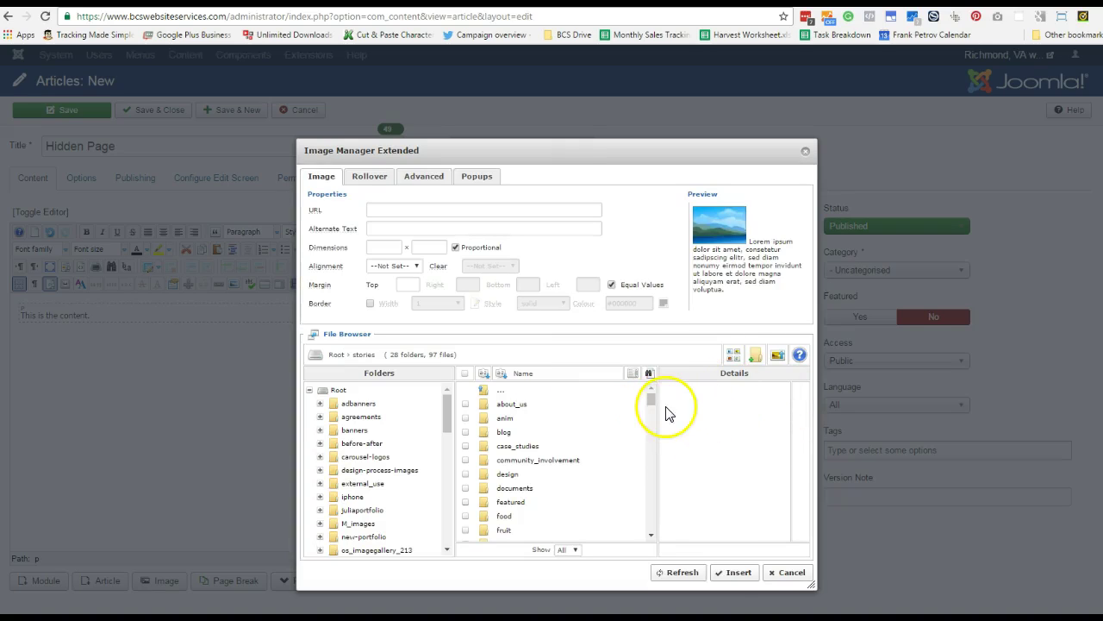
pyautogui.moveTo(652, 401); pyautogui.dragTo(655, 501)
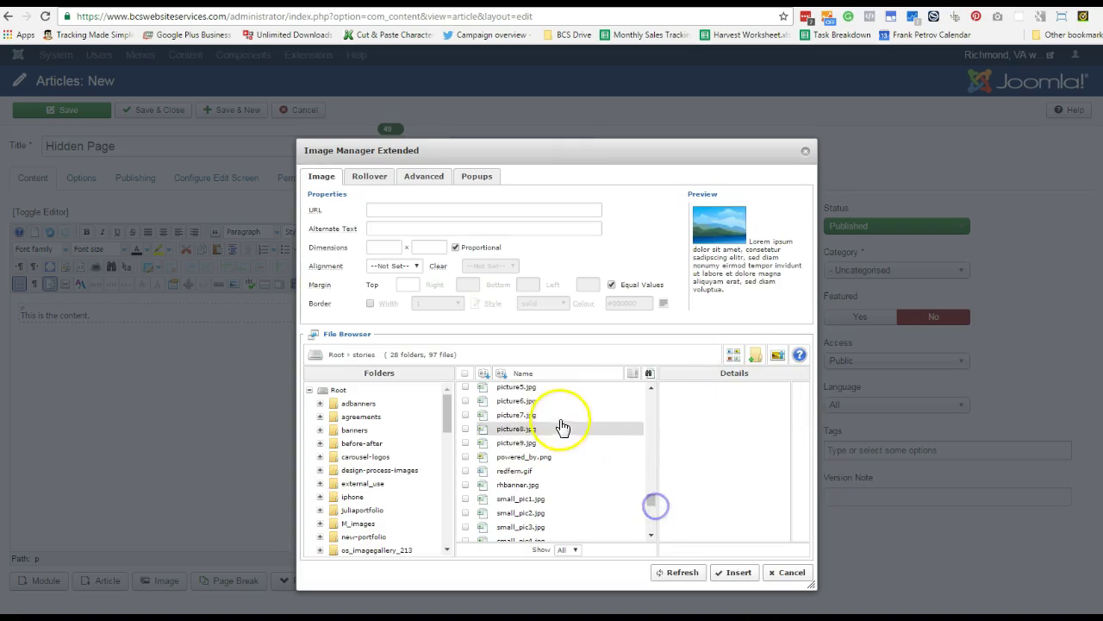
pyautogui.click(556, 415)
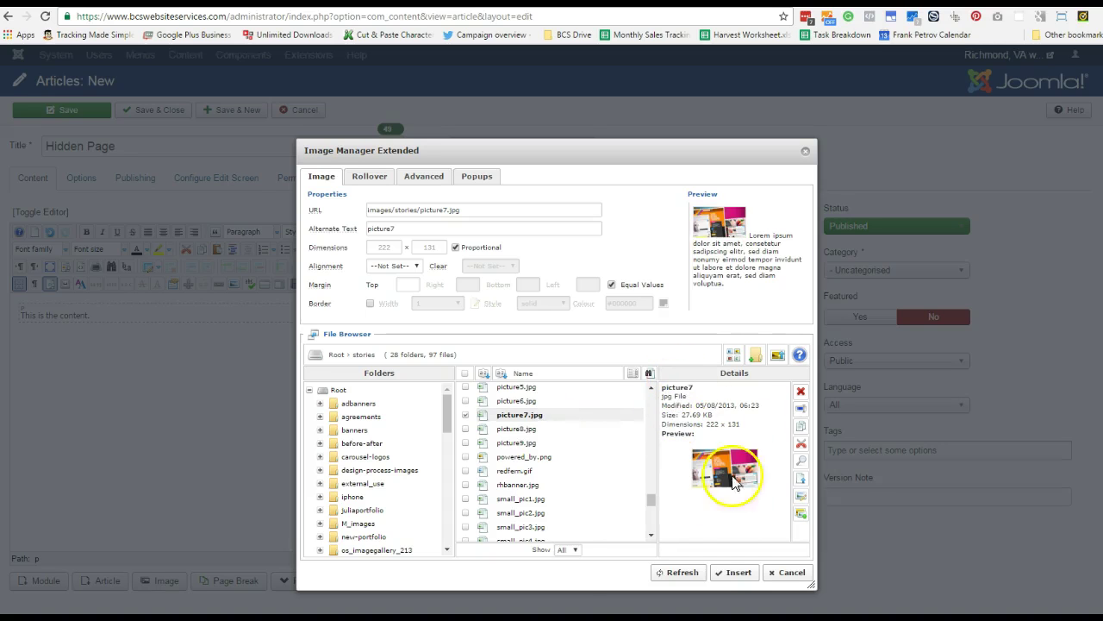
pyautogui.click(395, 268)
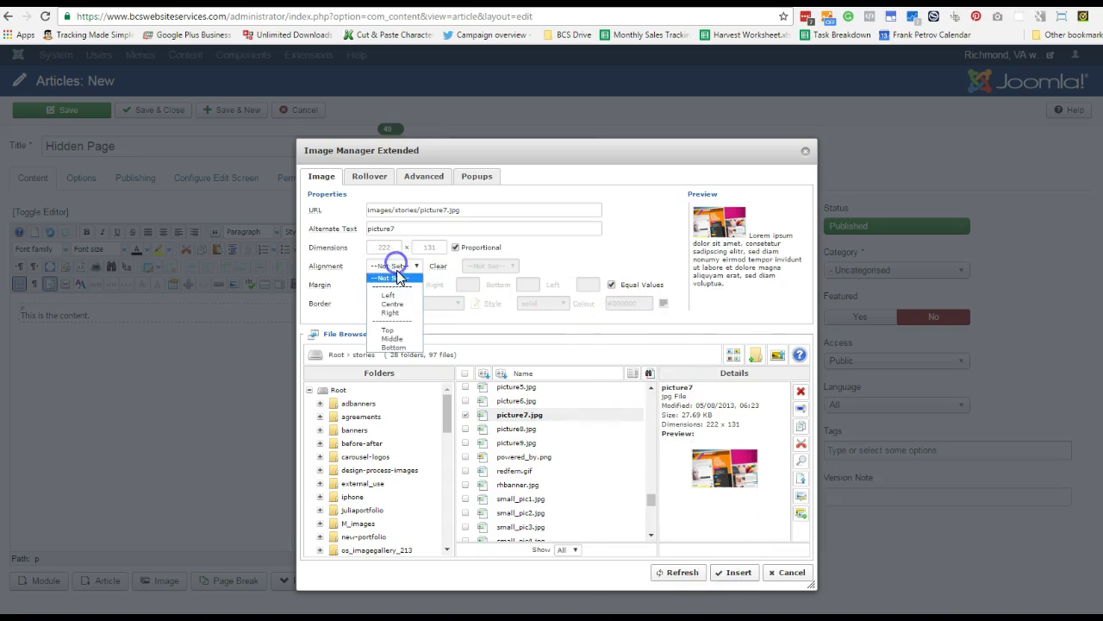
pyautogui.click(388, 313)
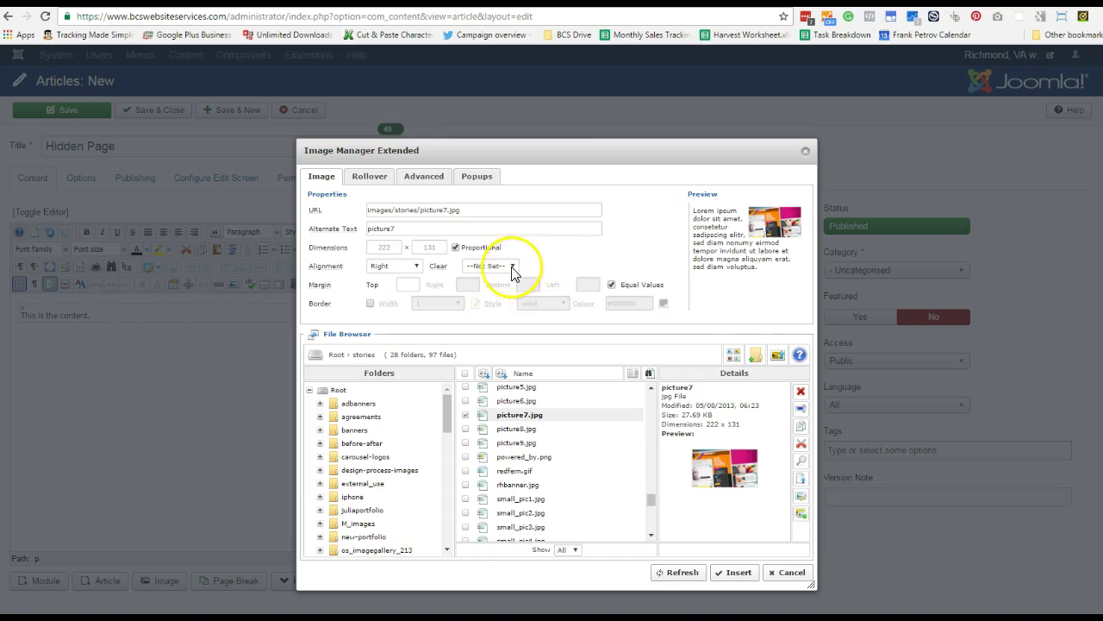
pyautogui.click(611, 285)
pyautogui.click(593, 285)
pyautogui.write('20')
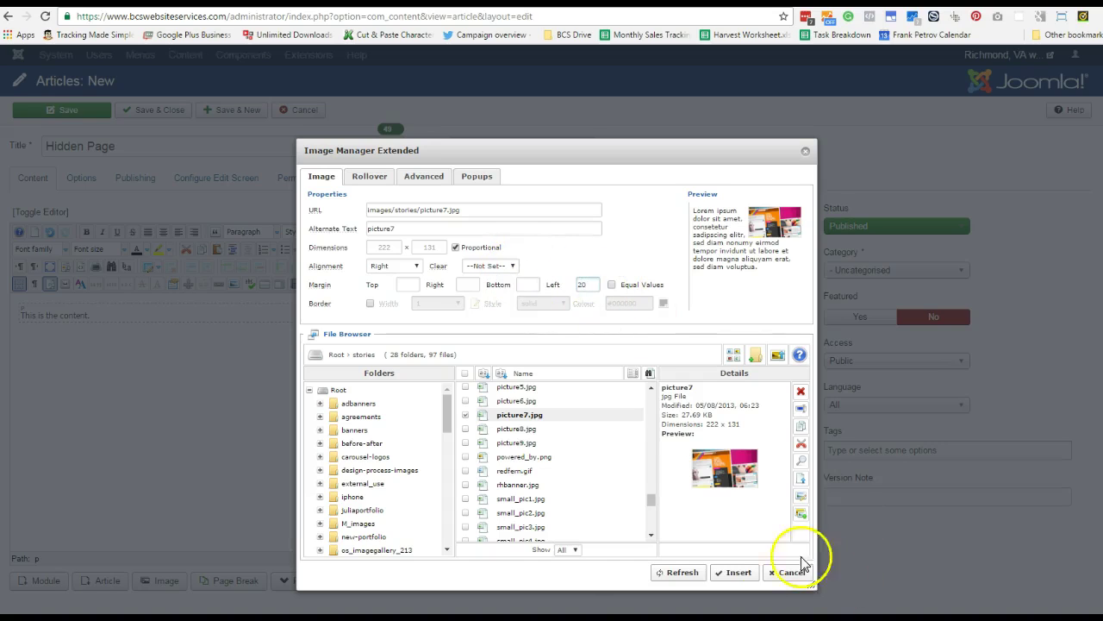
pyautogui.click(731, 572)
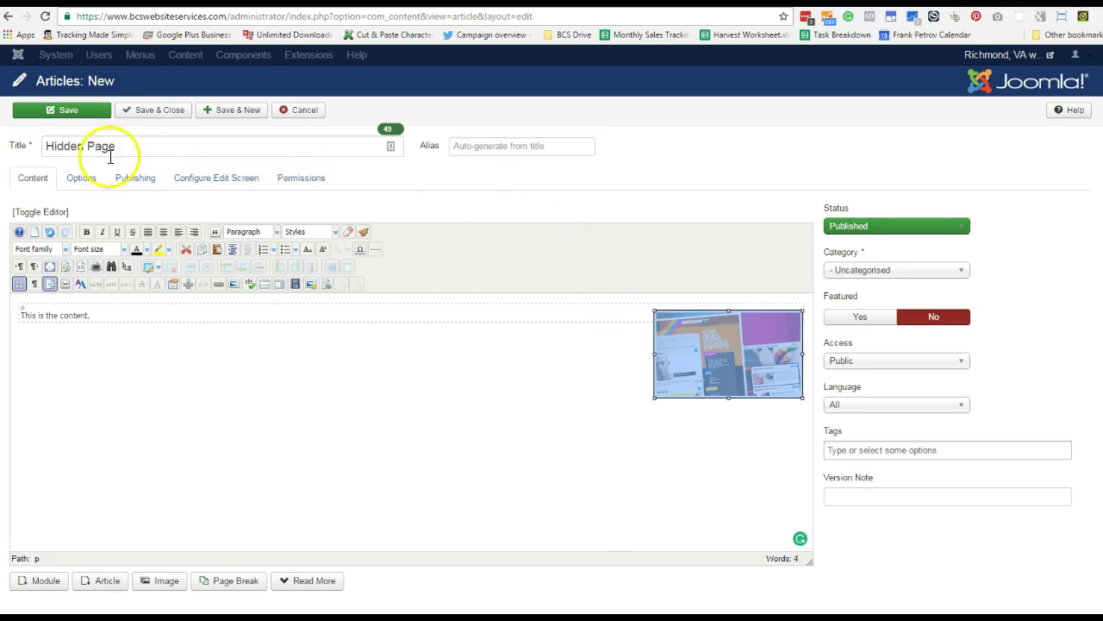
# Save the Hidden Page article and close it.
pyautogui.click(82, 109)
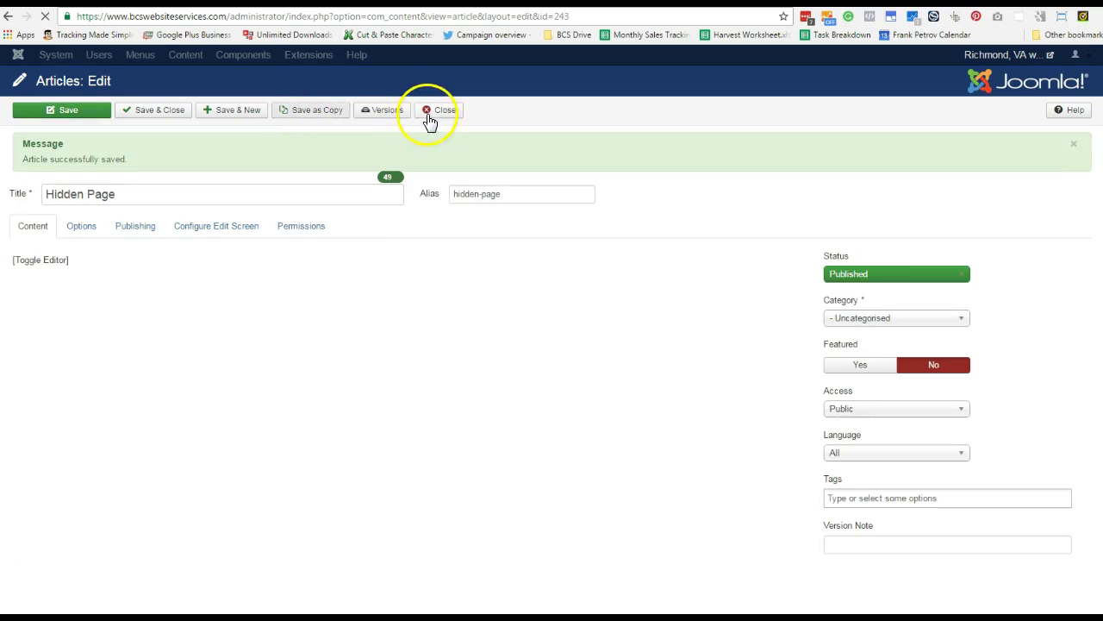
pyautogui.click(435, 110)
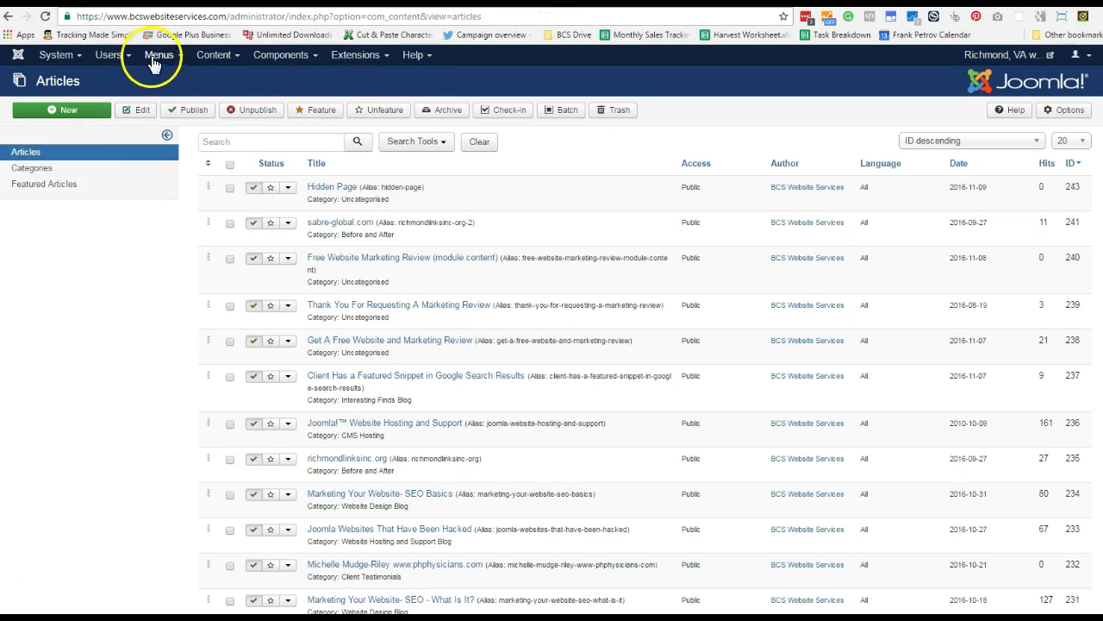
# Open the item list of the Non Public menu and clear its Trashed status filter.
pyautogui.click(155, 55)
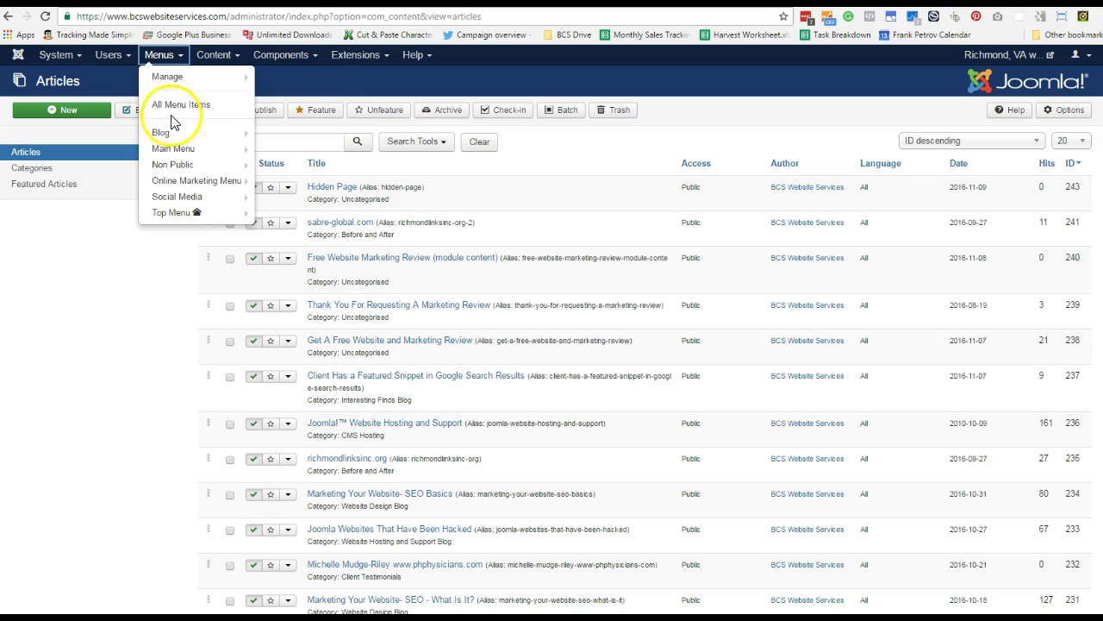
pyautogui.moveTo(185, 173)
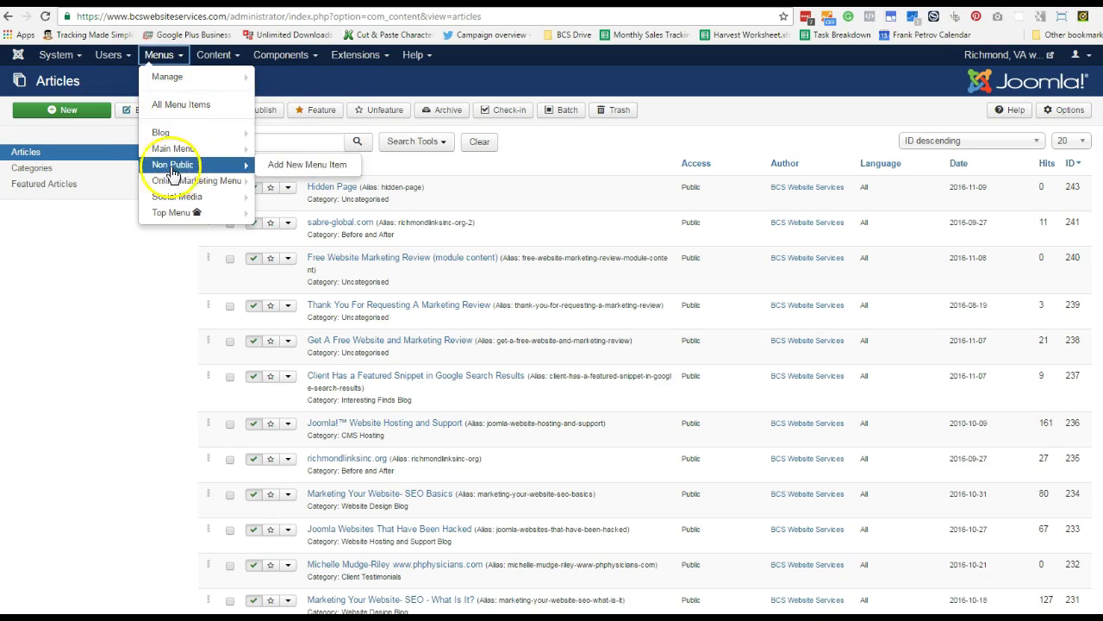
pyautogui.click(186, 172)
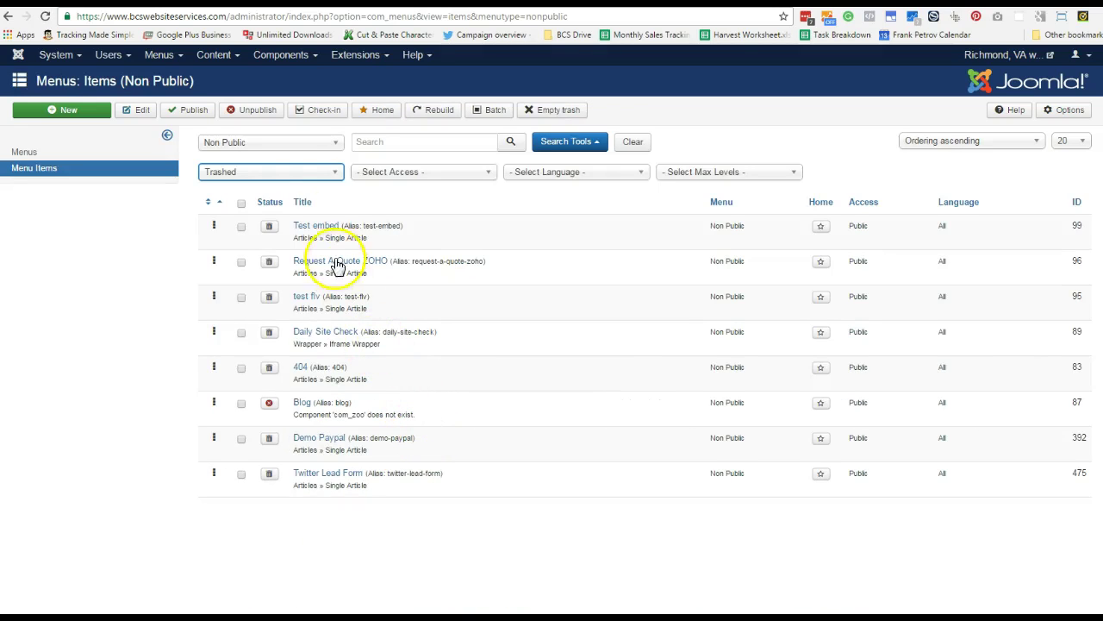
pyautogui.click(285, 170)
pyautogui.click(270, 189)
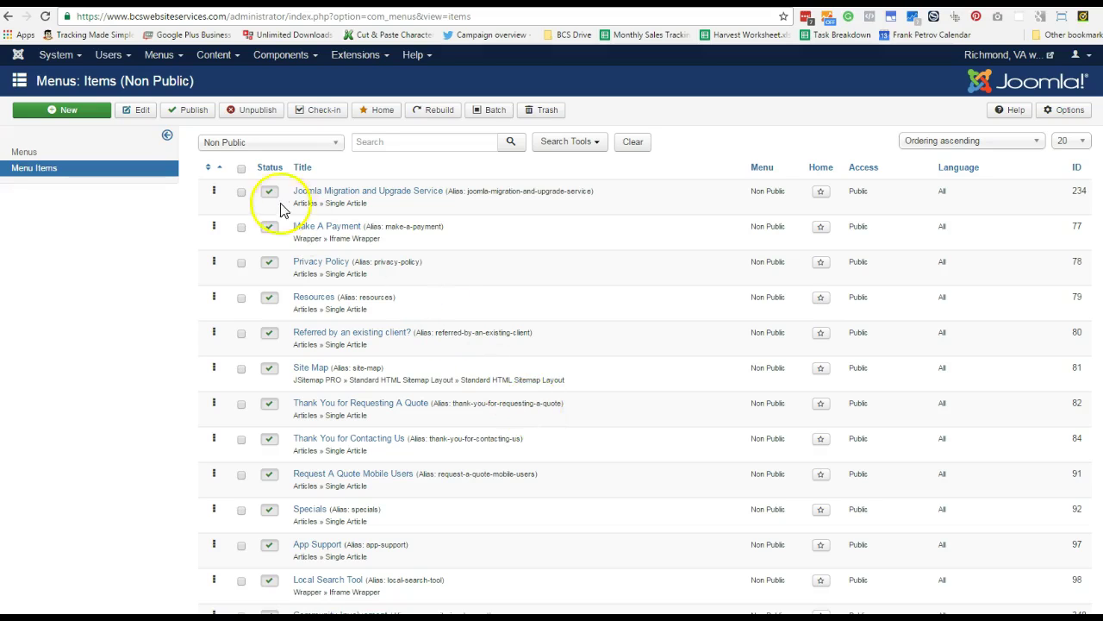
# Start a new menu item in the Non Public menu with the title "Hidden Page".
pyautogui.click(80, 117)
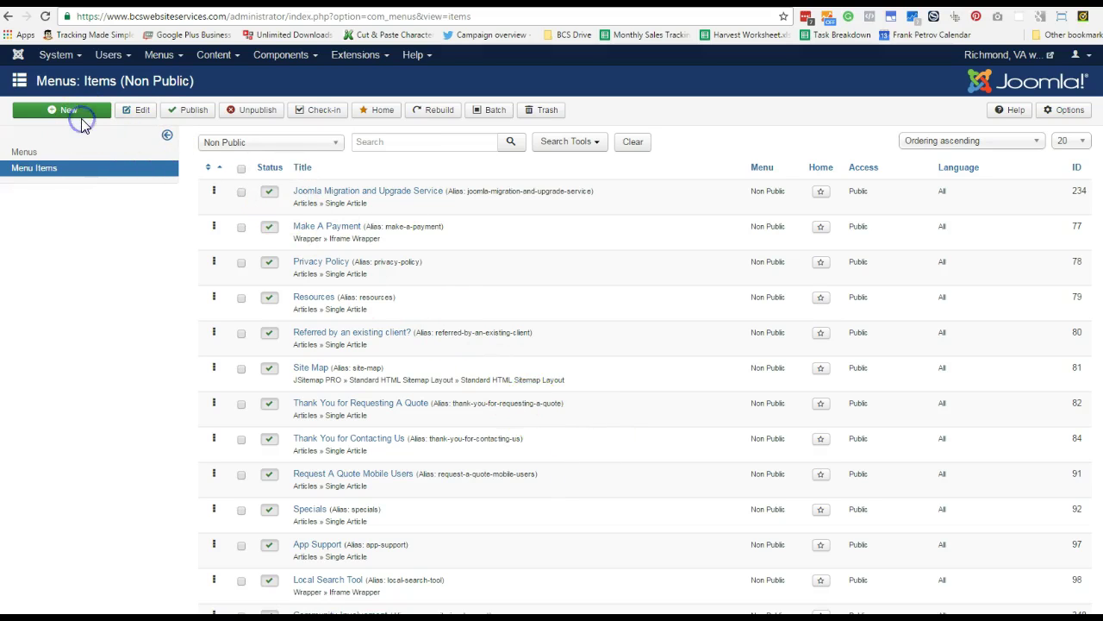
pyautogui.click(85, 118)
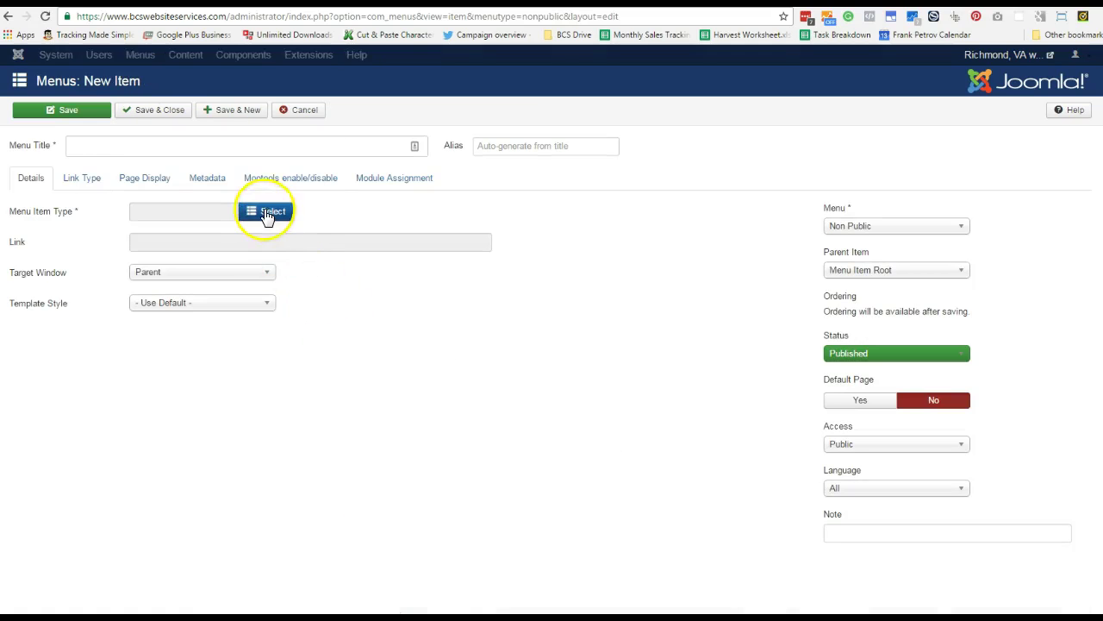
pyautogui.click(176, 145)
pyautogui.write('Hidden PAge')
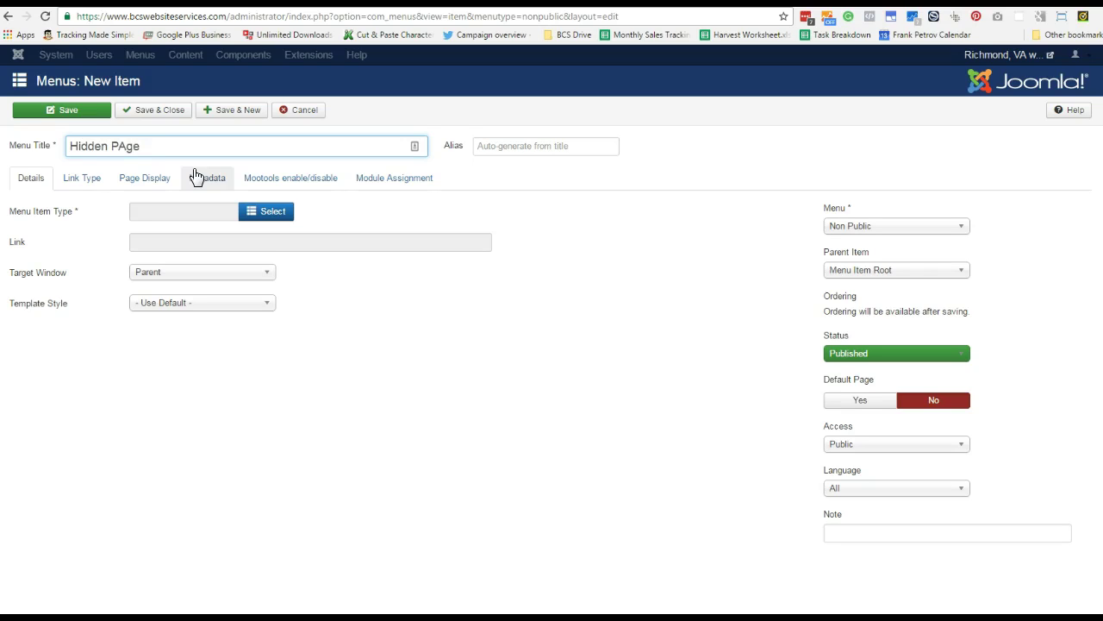
pyautogui.press('Left')
pyautogui.press('Left')
pyautogui.press('BackSpace')
# Set the menu item type to Single Article, link it to the Hidden Page article, and save the menu item.
pyautogui.click(267, 211)
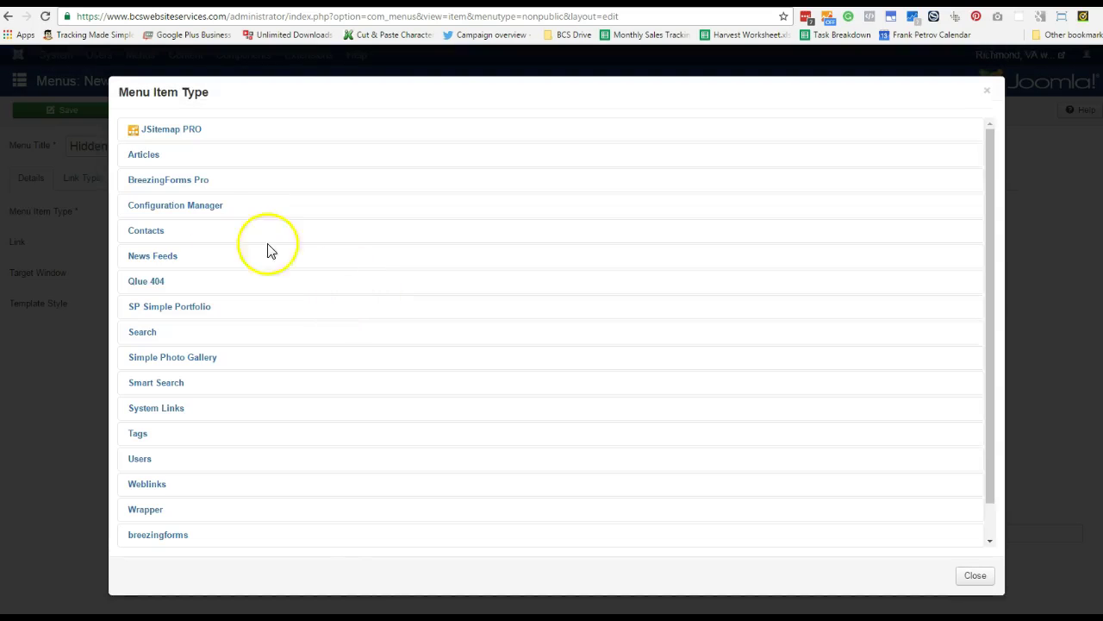
pyautogui.click(143, 155)
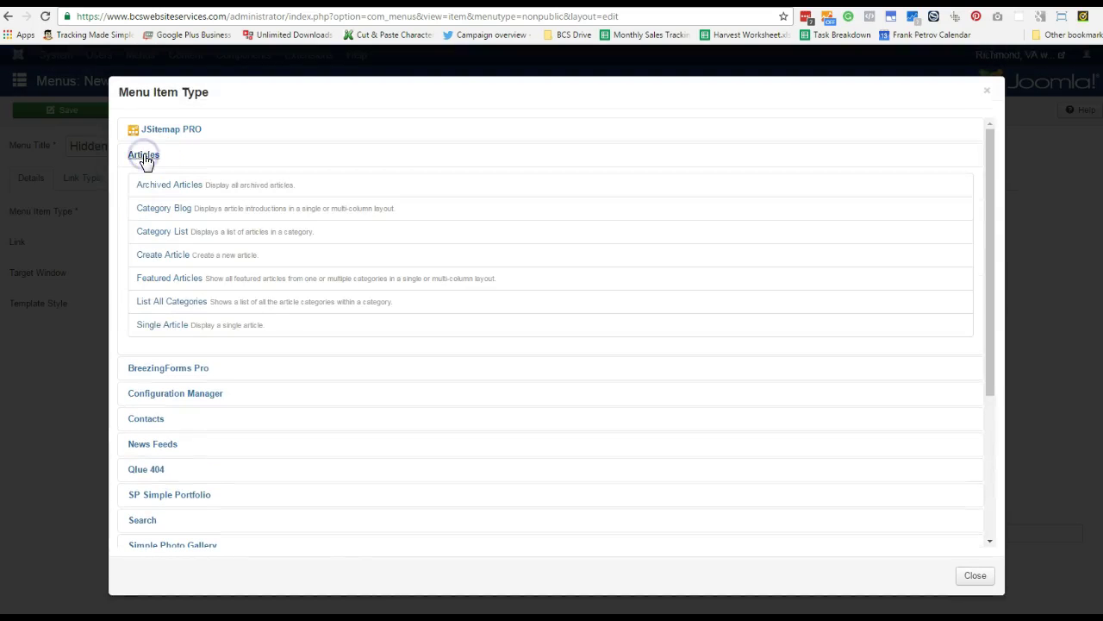
pyautogui.click(169, 326)
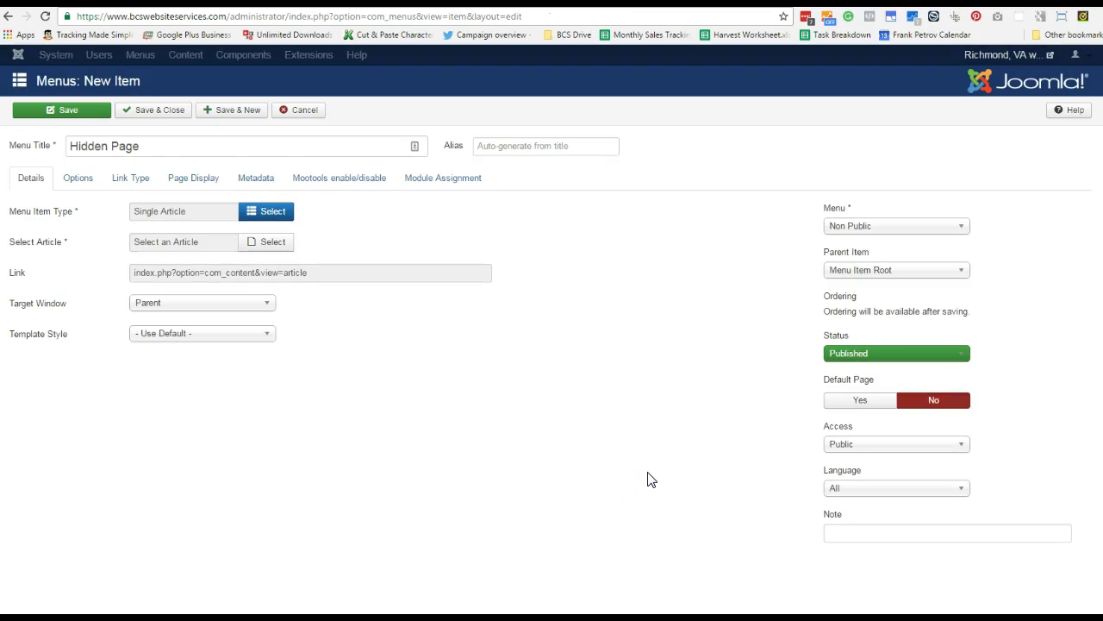
pyautogui.click(266, 245)
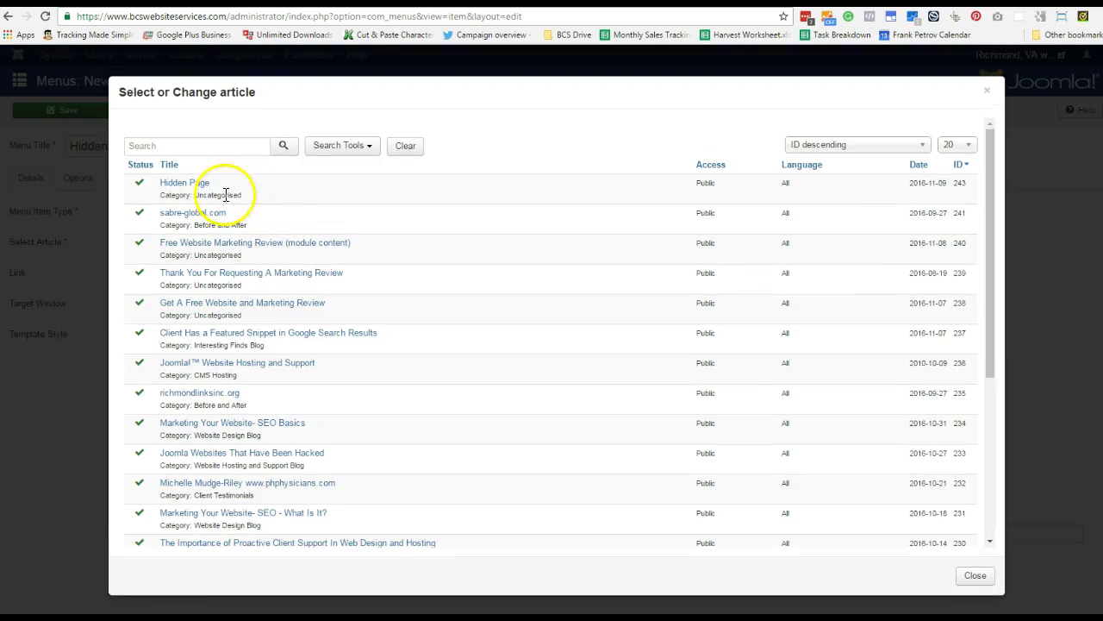
pyautogui.click(198, 192)
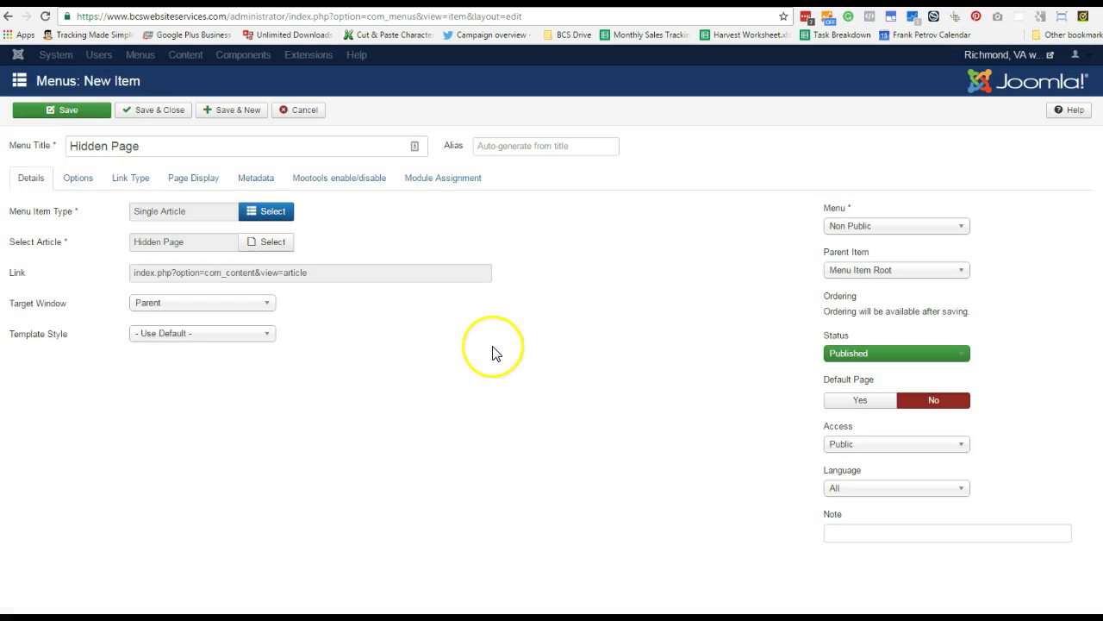
pyautogui.click(70, 112)
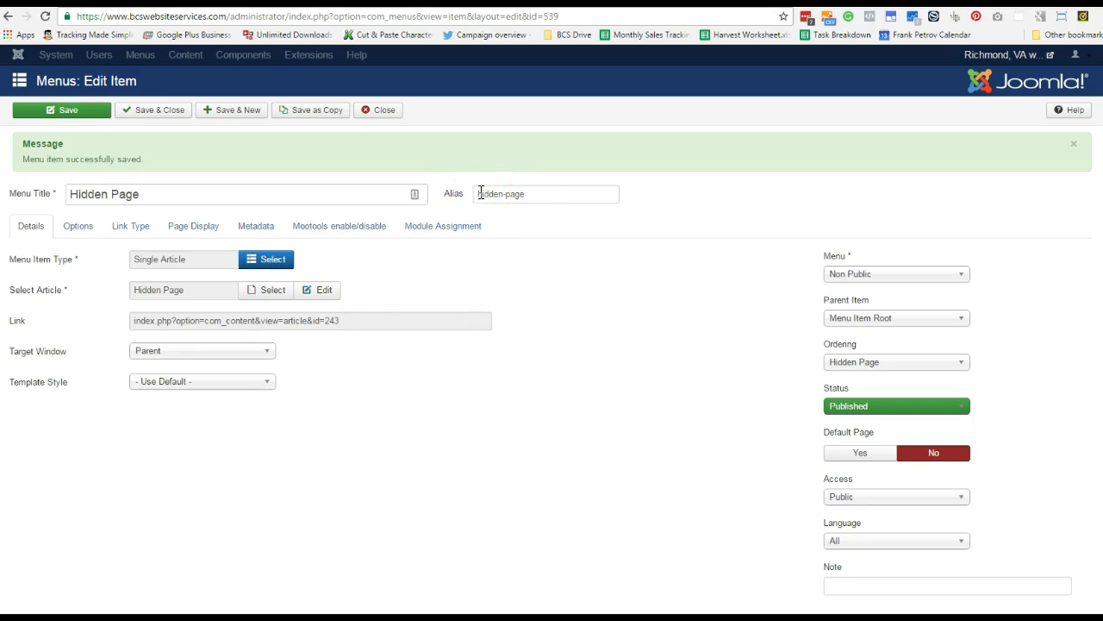
# Examine the saved menu item's alias and its internal article link.
pyautogui.moveTo(478, 193); pyautogui.dragTo(598, 193)
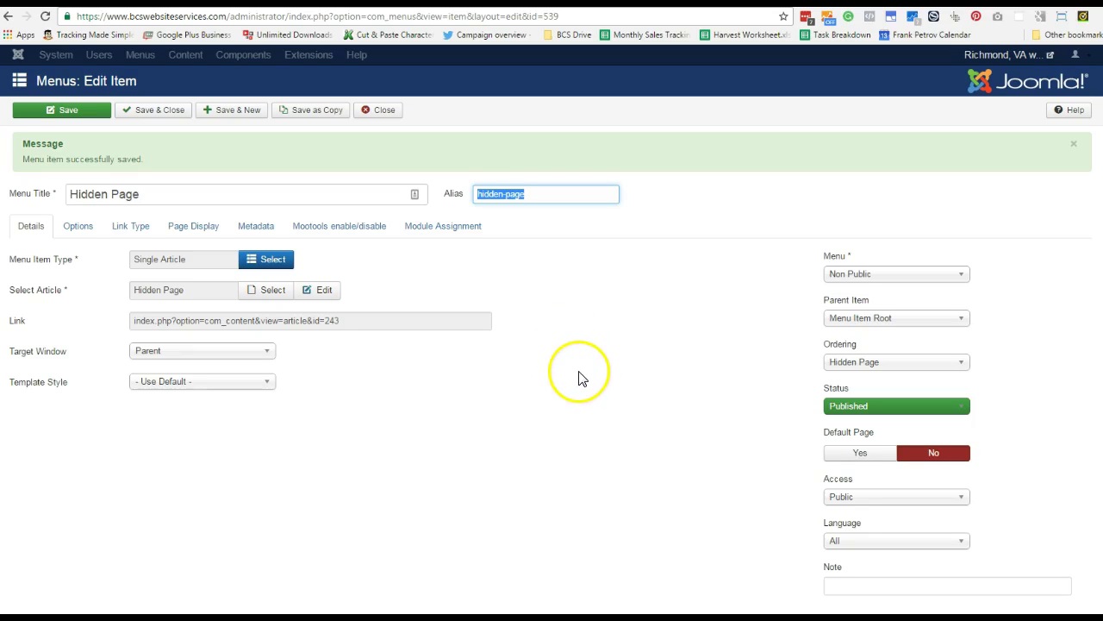
pyautogui.click(581, 342)
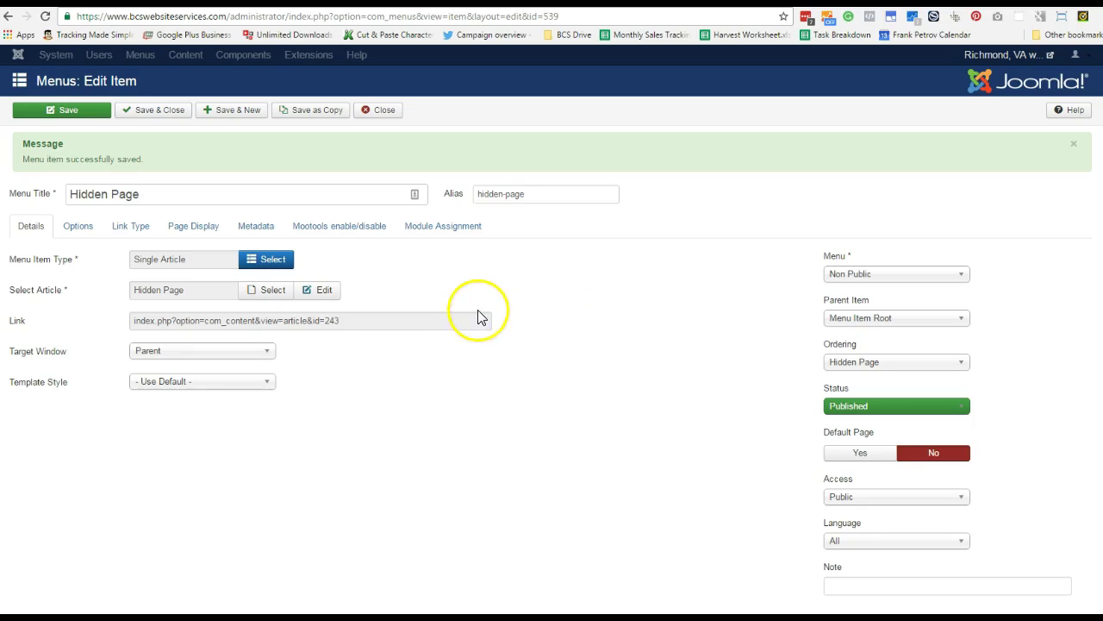
pyautogui.click(374, 324)
pyautogui.hotkey('ctrl', 'a')
pyautogui.hotkey('ctrl', 'c')
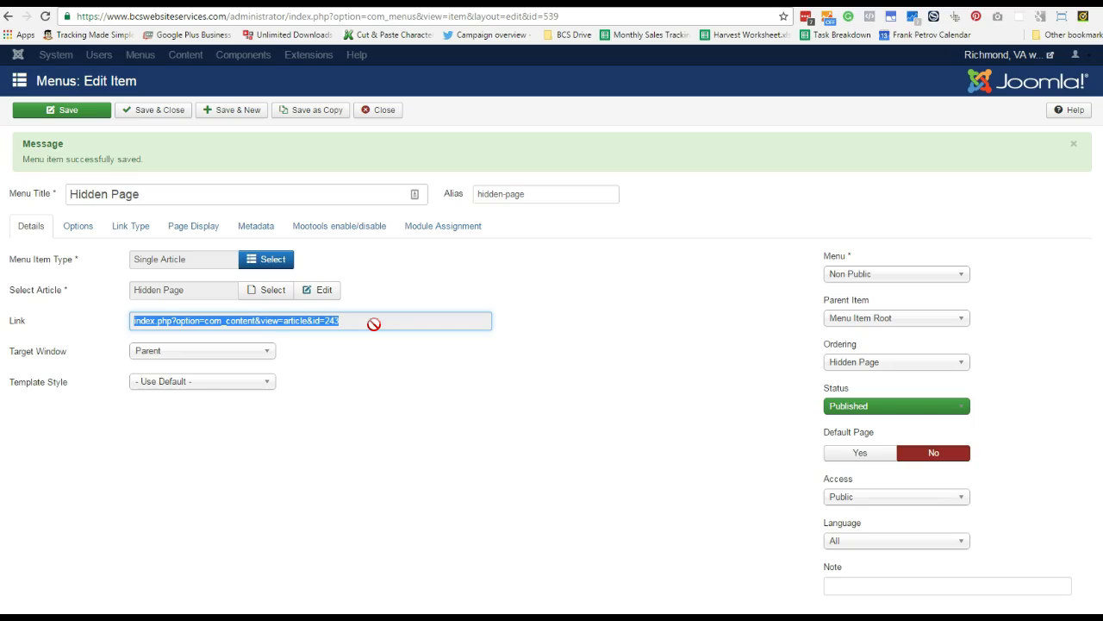
pyautogui.click(326, 323)
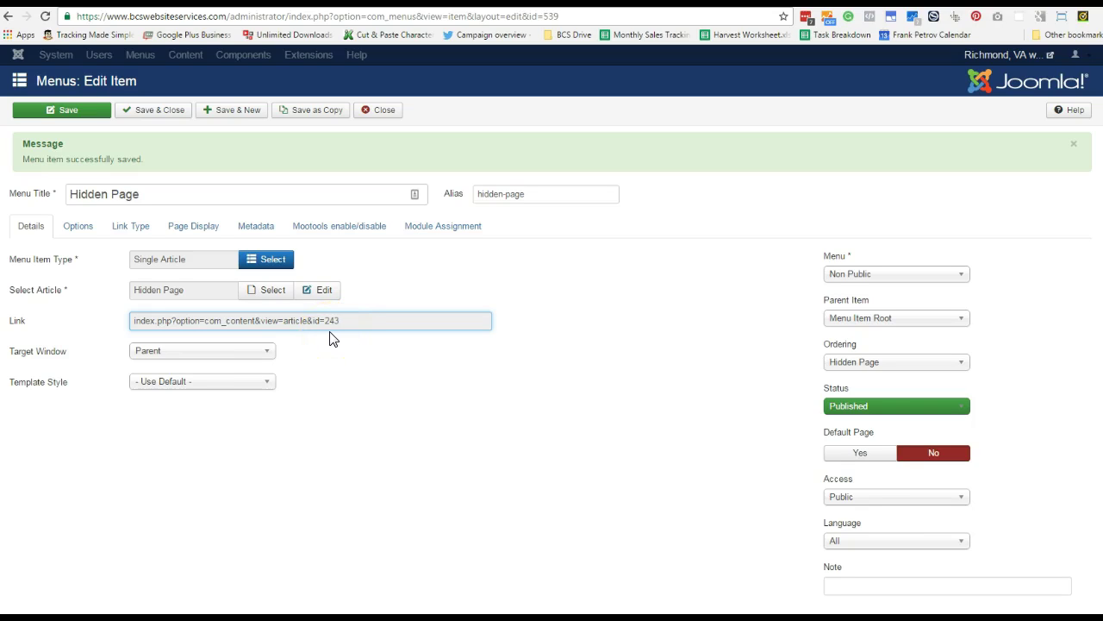
pyautogui.click(403, 320)
# Close the menu item and look up the Hidden Page entry's ID on the last page of the Non Public item list.
pyautogui.click(377, 112)
pyautogui.click(376, 112)
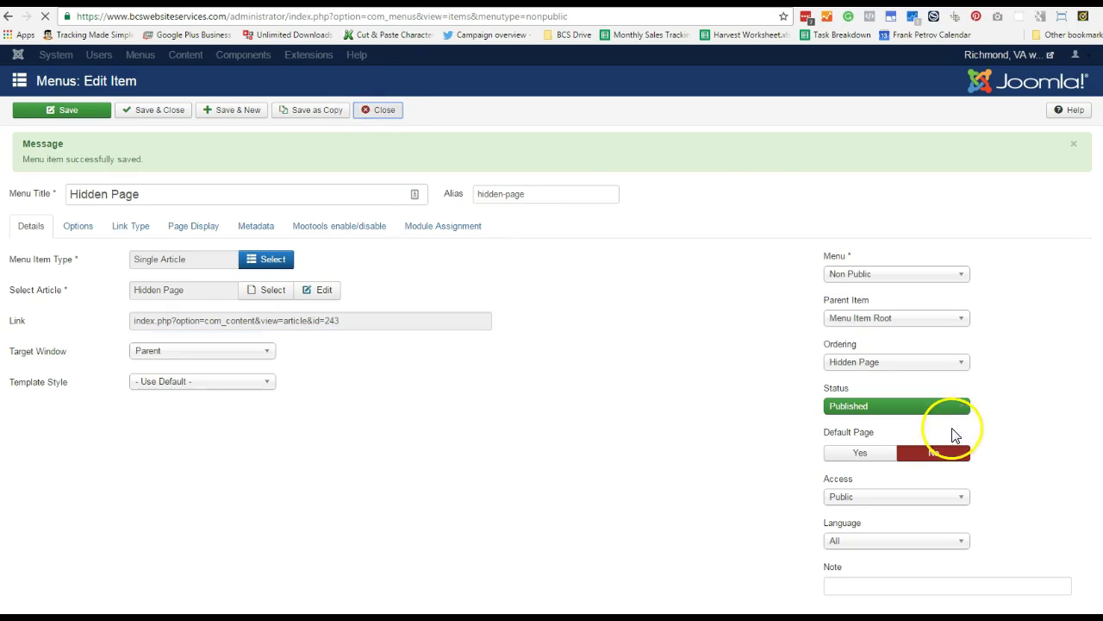
pyautogui.scroll(-5, 857, 556)
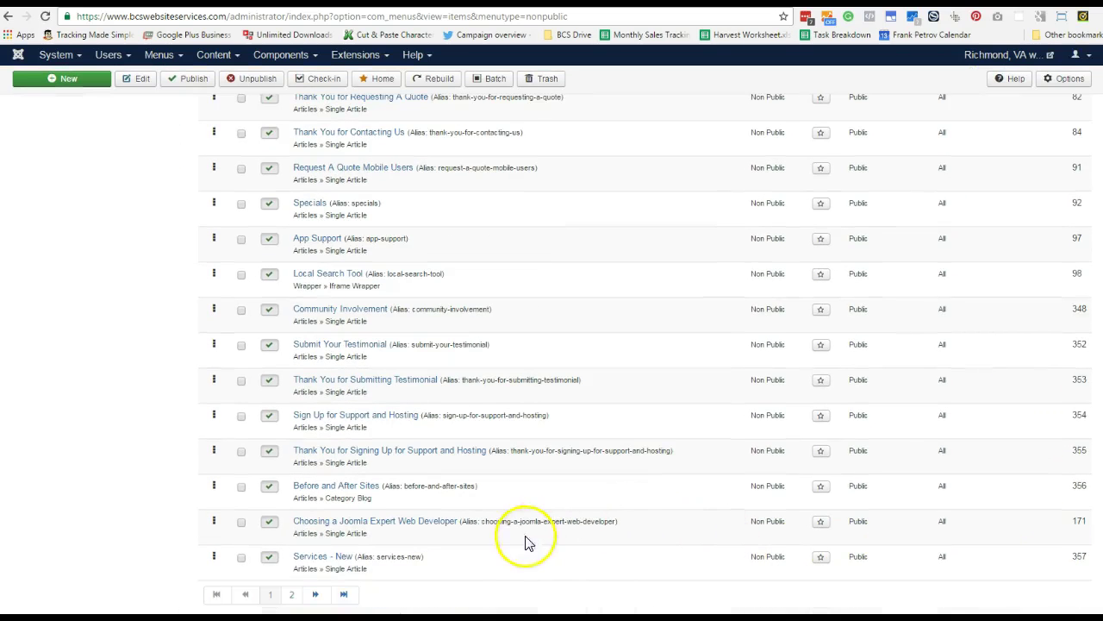
pyautogui.click(341, 591)
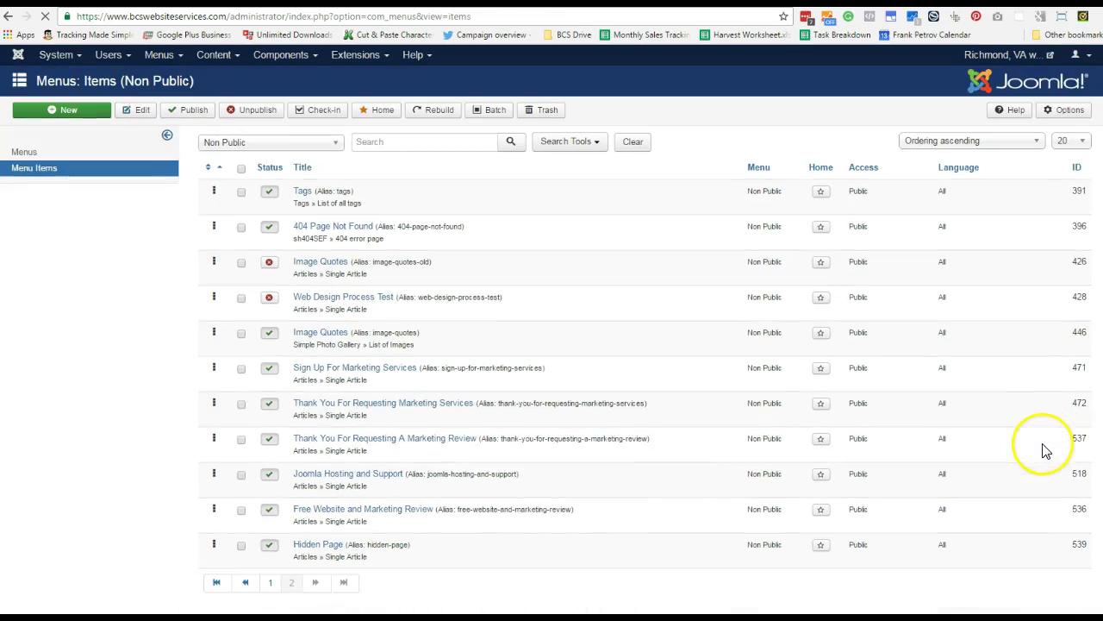
pyautogui.scroll(-1, 1045, 450)
pyautogui.doubleClick(1088, 526)
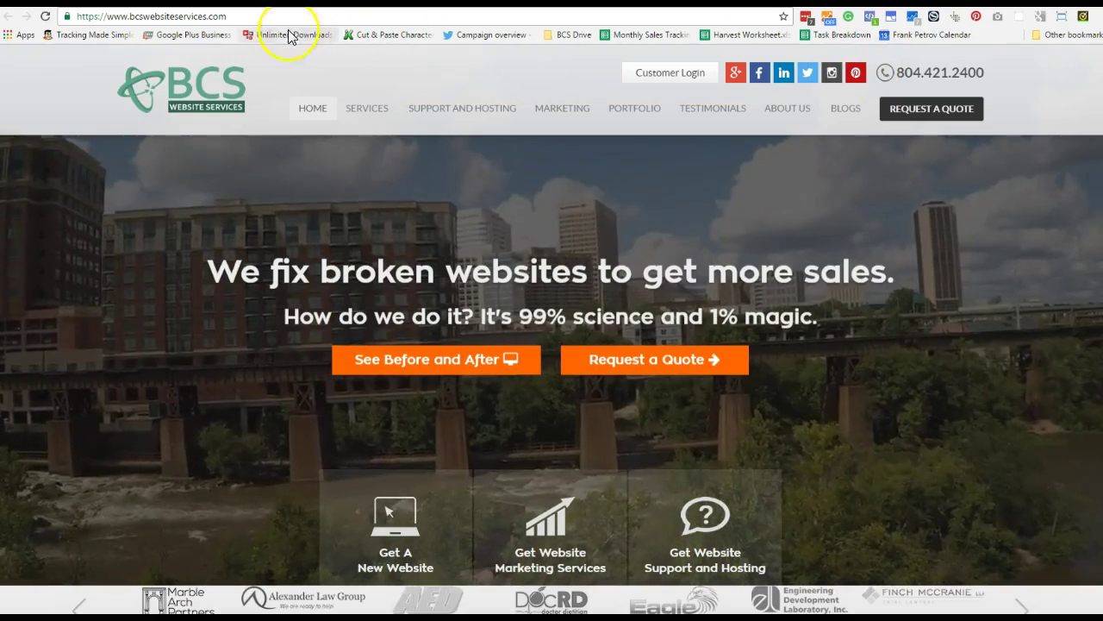
# Extend the website's home address with /index.php?option=com_content&view=article&id=243&Itemid=539.
pyautogui.click(257, 16)
pyautogui.click(262, 16)
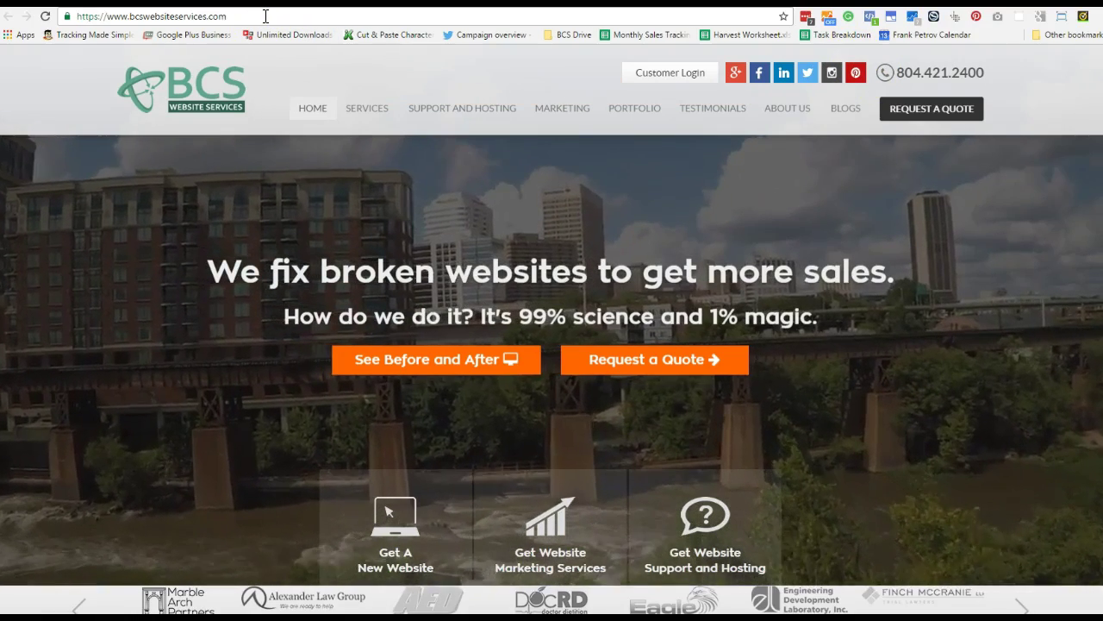
pyautogui.write('/')
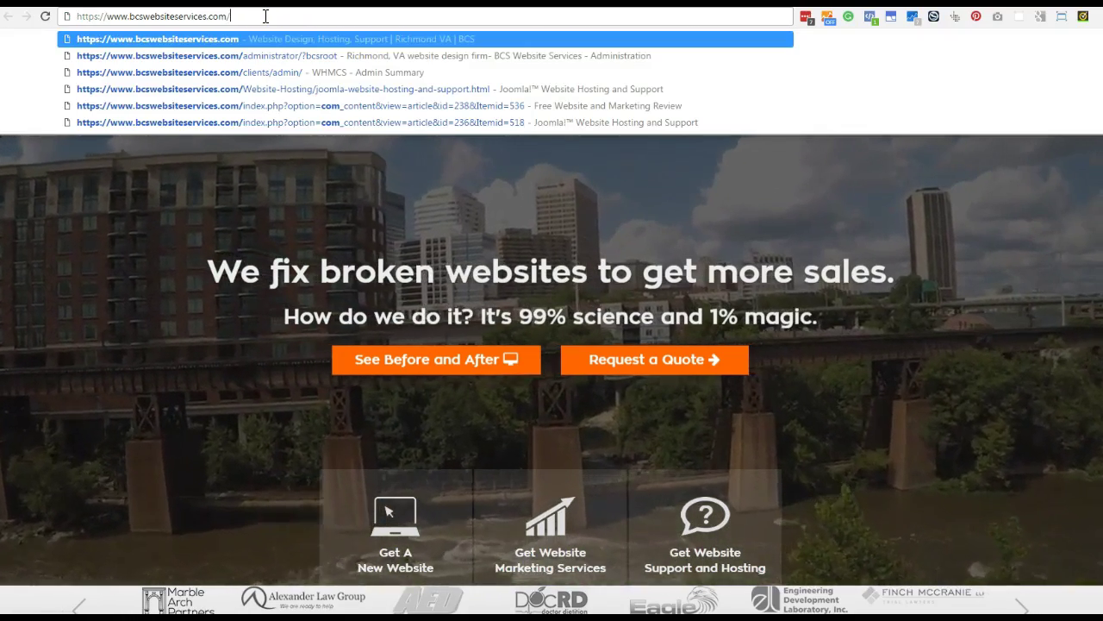
pyautogui.hotkey('ctrl', 'v')
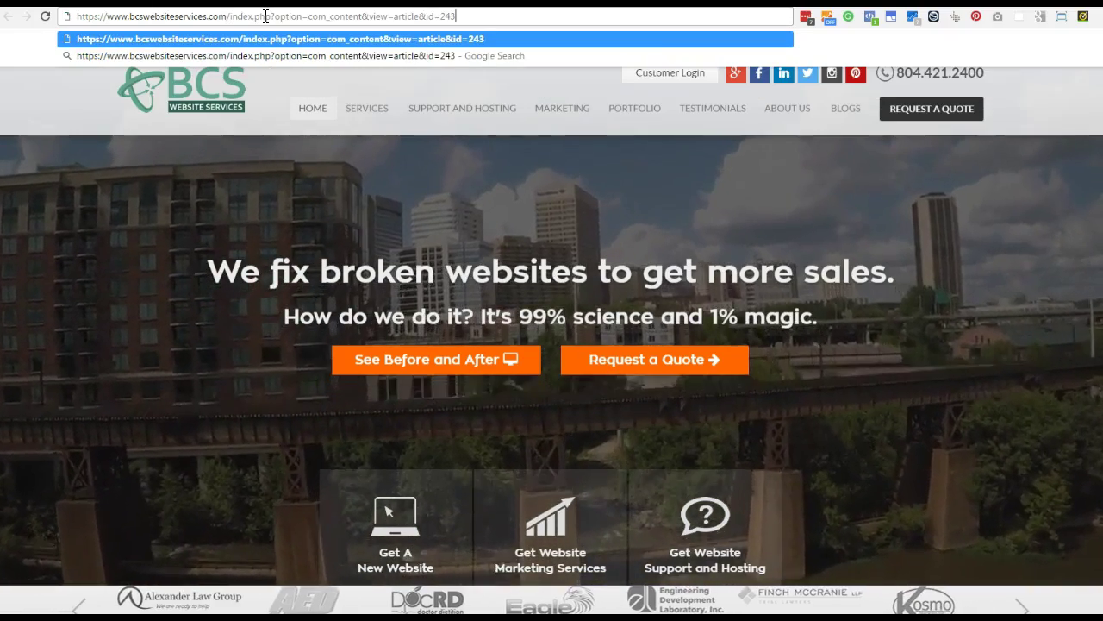
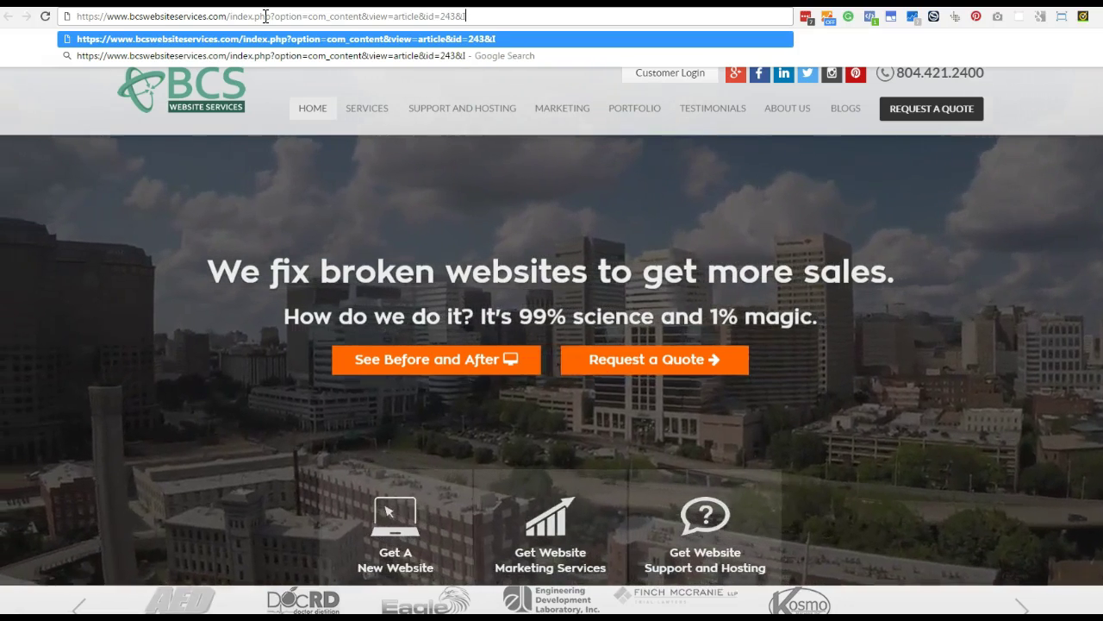
pyautogui.write('temid=539')
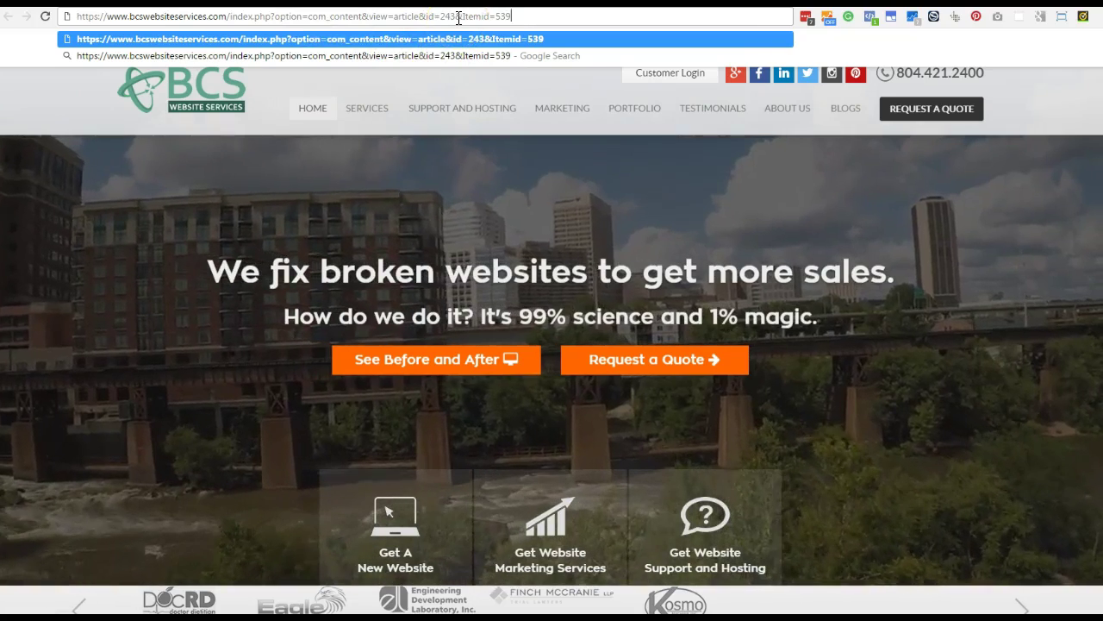
# Review the Itemid part of the address, load the hidden page, and examine its content text.
pyautogui.moveTo(462, 17); pyautogui.dragTo(510, 16)
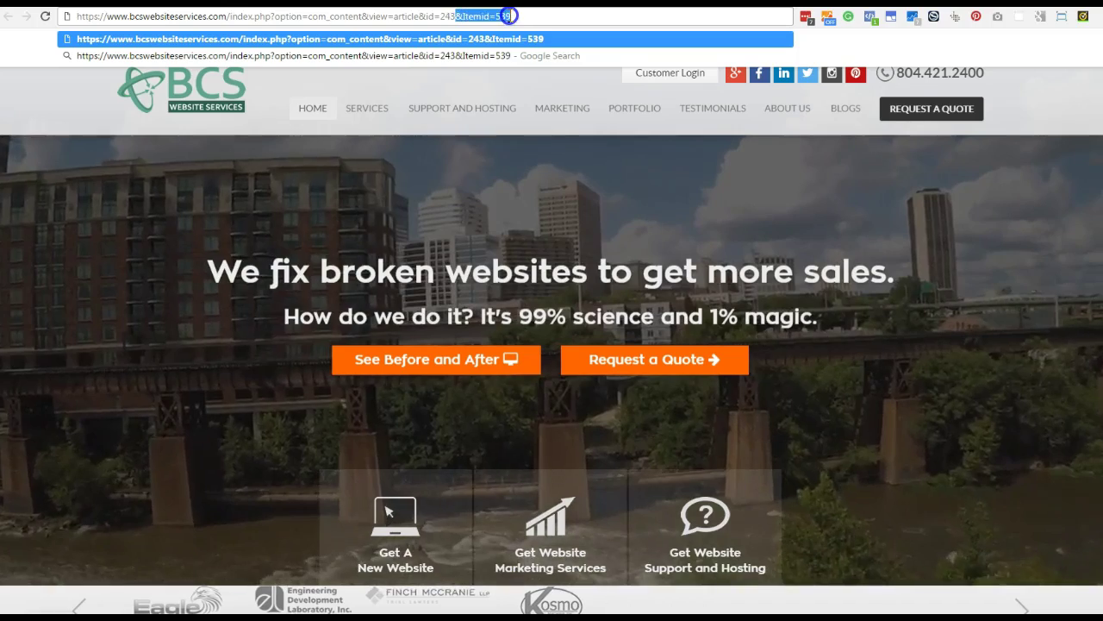
pyautogui.click(463, 17)
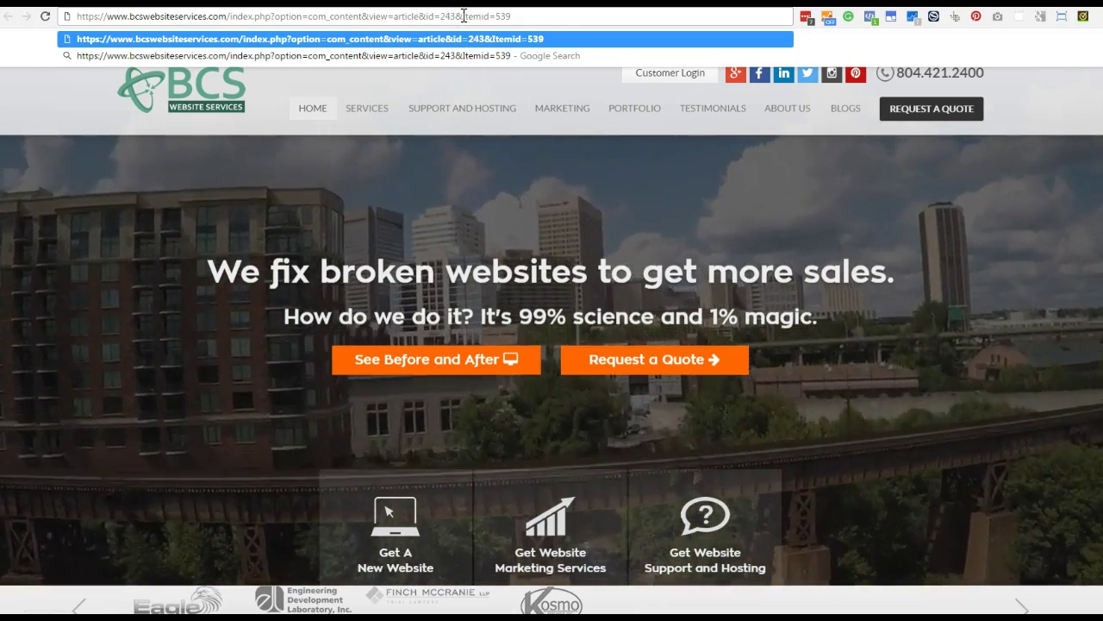
pyautogui.click(534, 15)
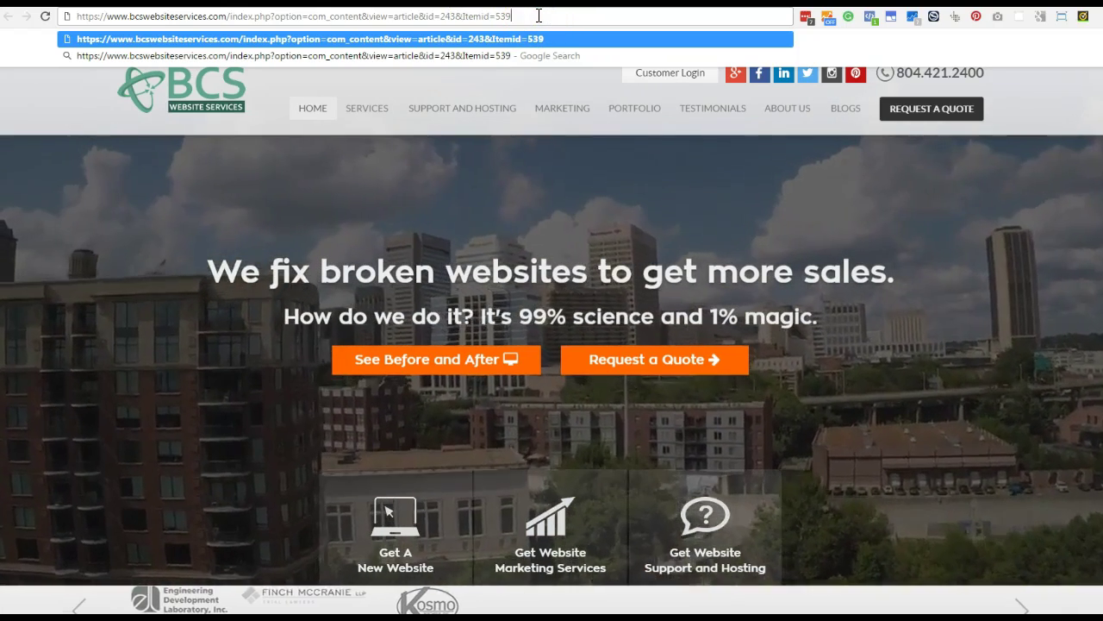
pyautogui.press('Return')
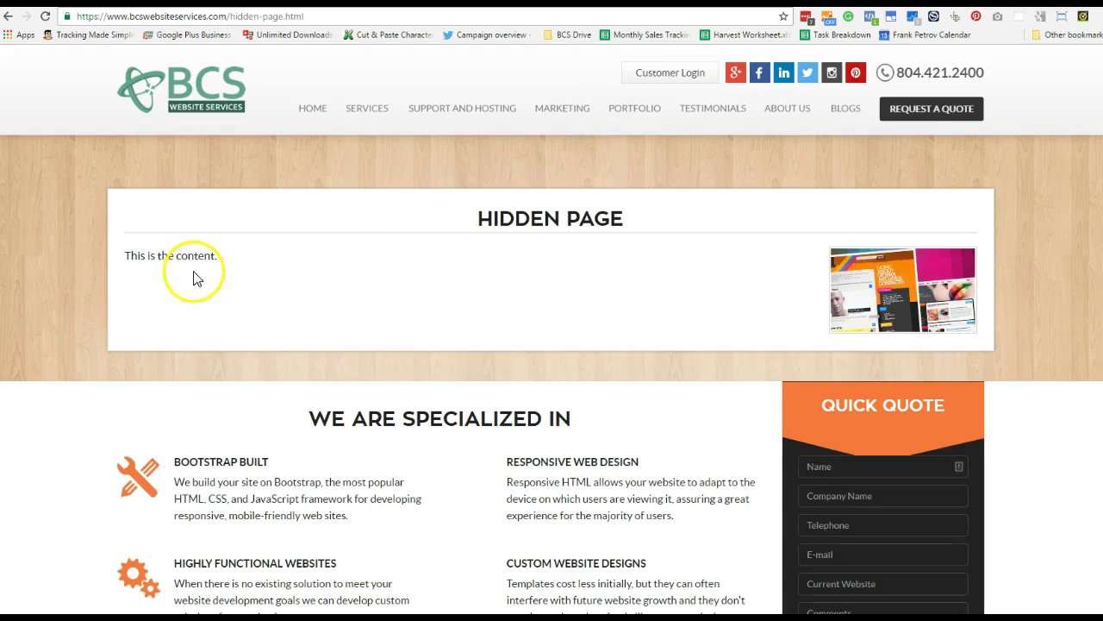
pyautogui.click(127, 255)
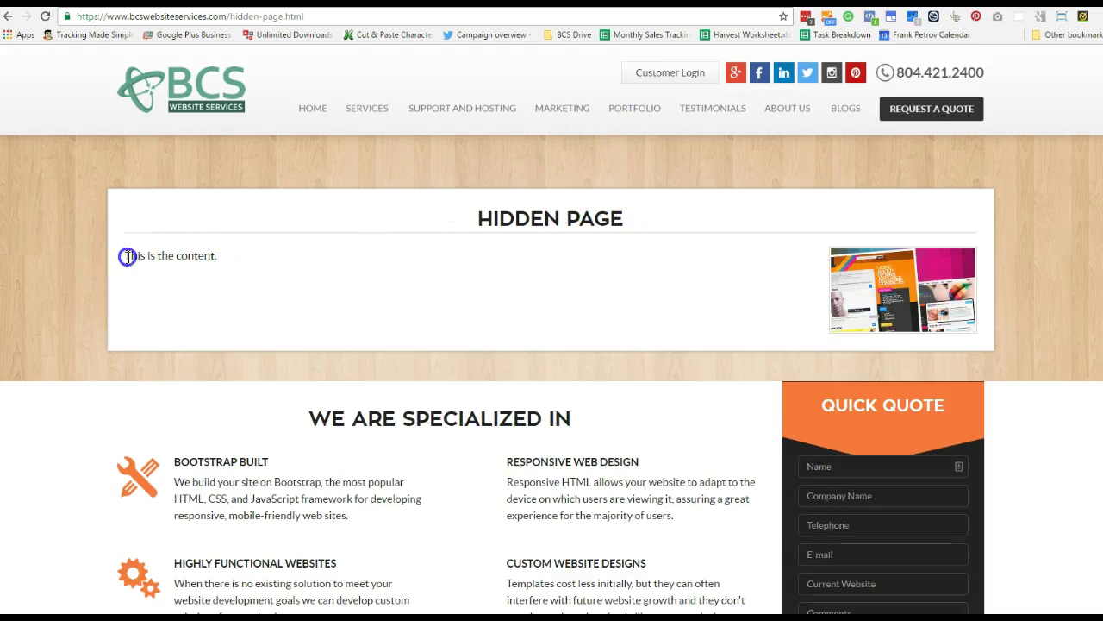
pyautogui.moveTo(128, 256); pyautogui.dragTo(214, 256)
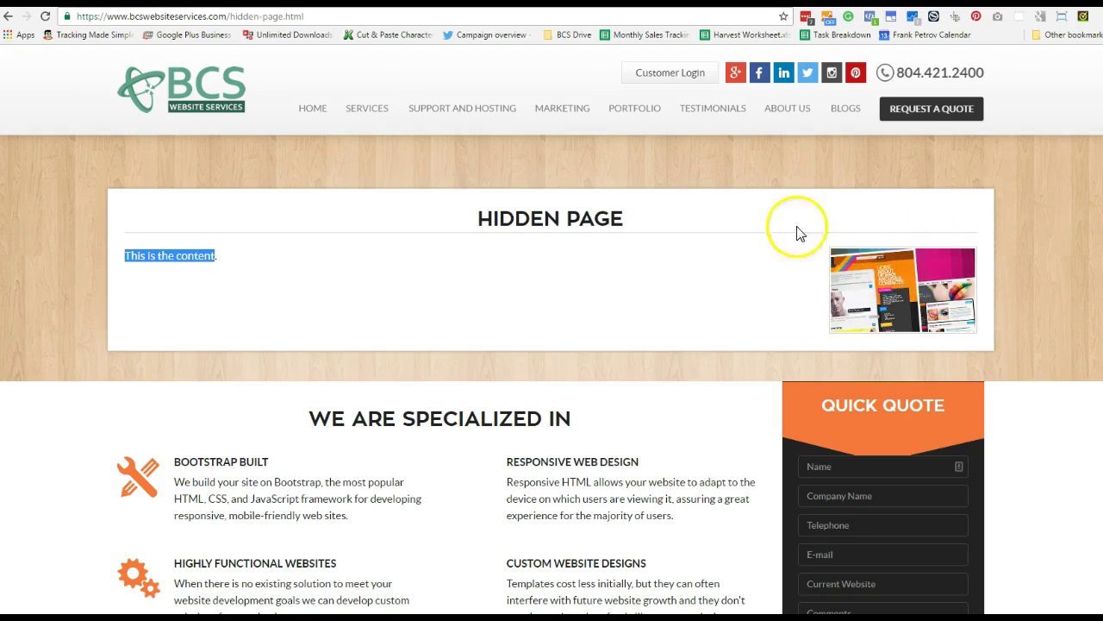
# Add the paragraph "This is some more content." to the Hidden Page article, save it, and check the live page.
pyautogui.click(629, 2)
pyautogui.click(215, 55)
pyautogui.click(226, 77)
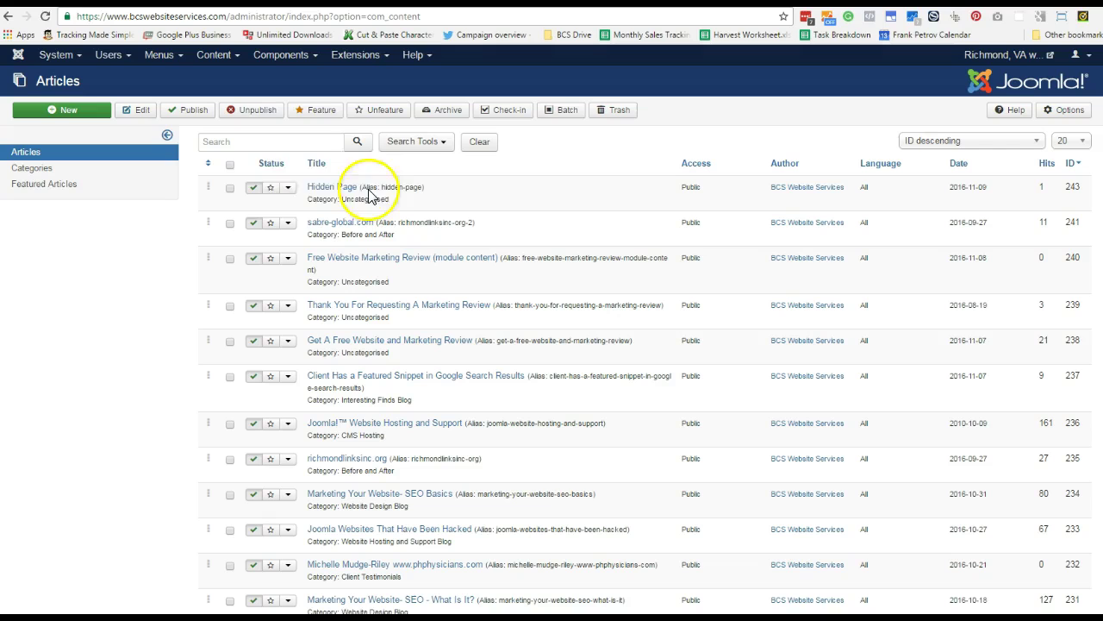
pyautogui.click(320, 186)
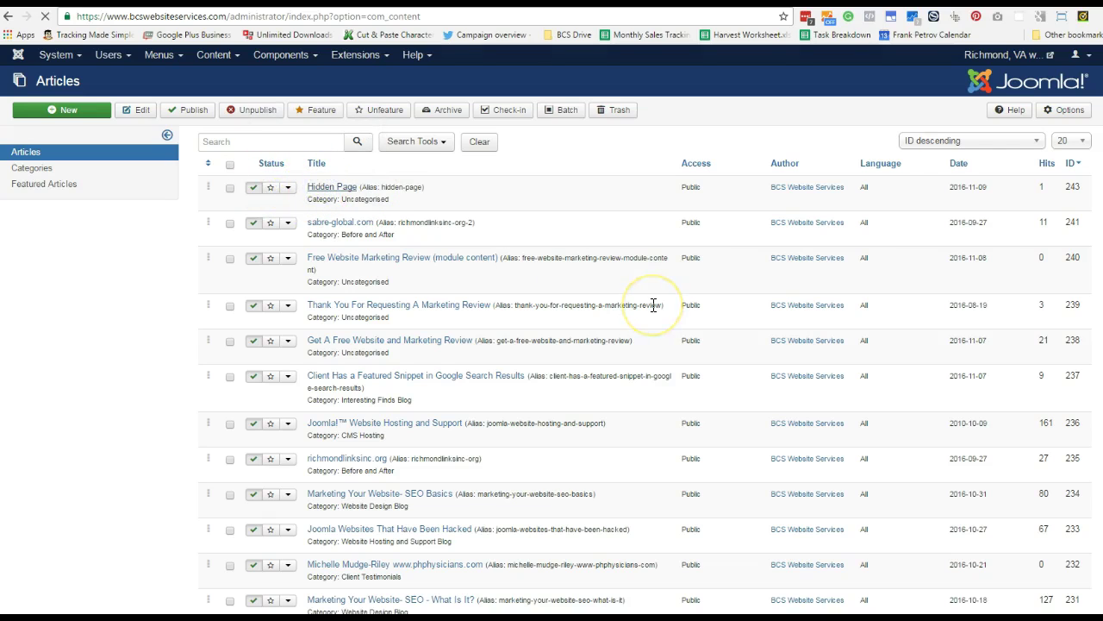
pyautogui.click(161, 302)
pyautogui.press('Return')
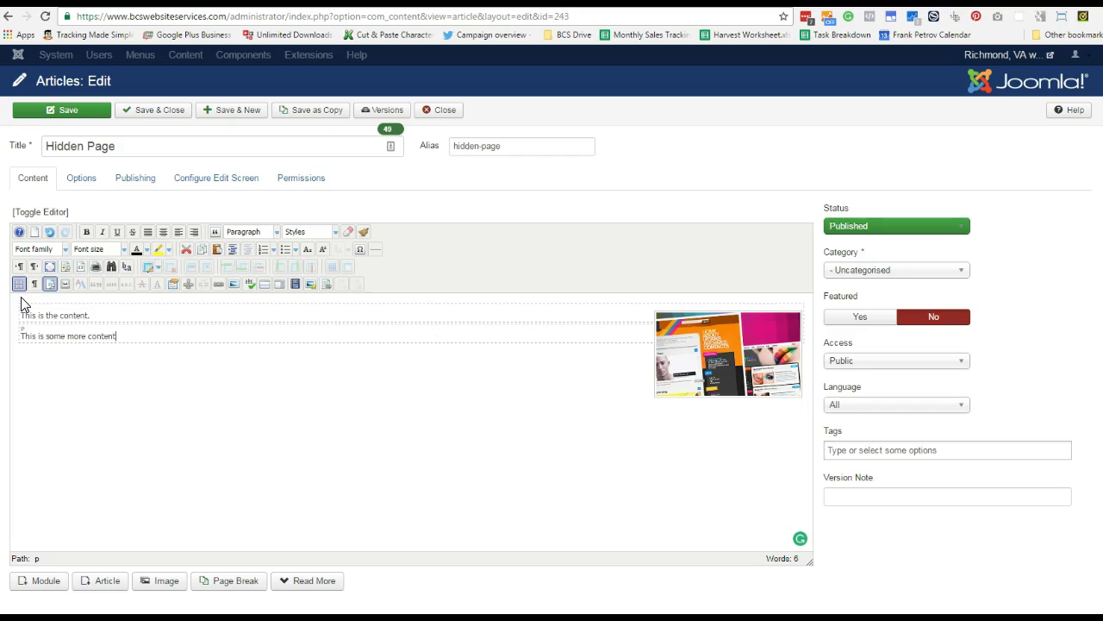
pyautogui.click(91, 110)
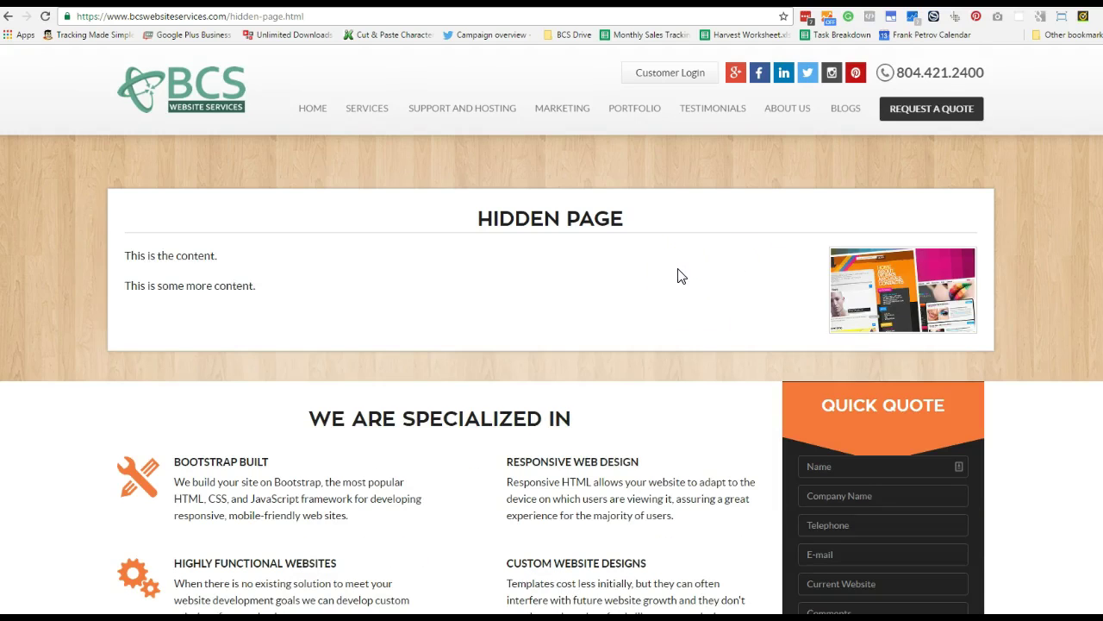
pyautogui.click(791, 109)
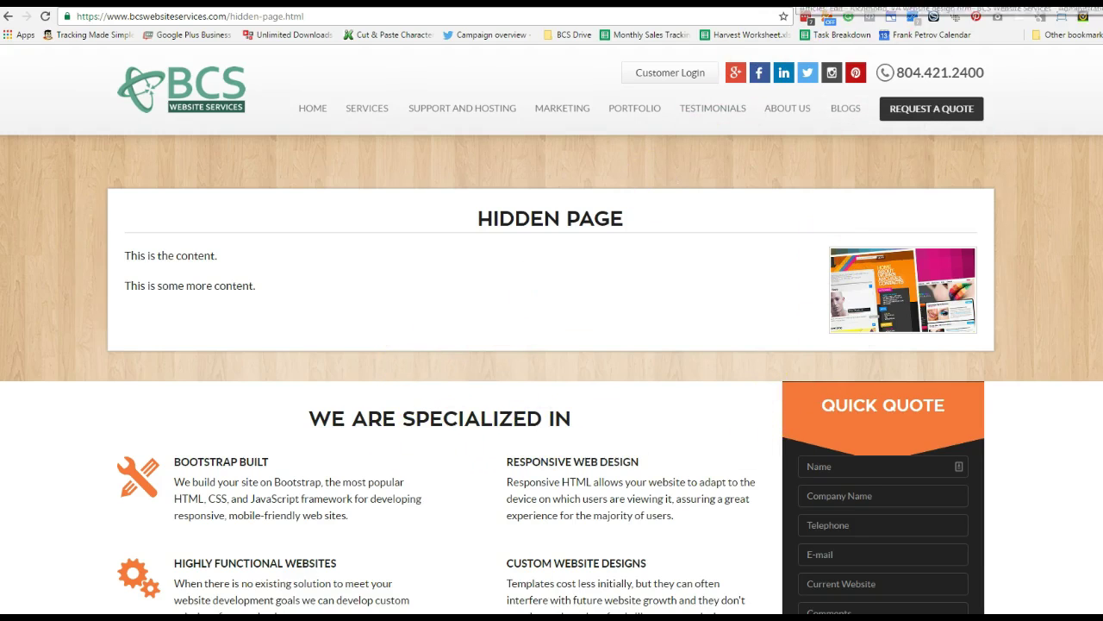
# Close the Hidden Page article and search the site modules for "quick".
pyautogui.click(826, 4)
pyautogui.click(455, 112)
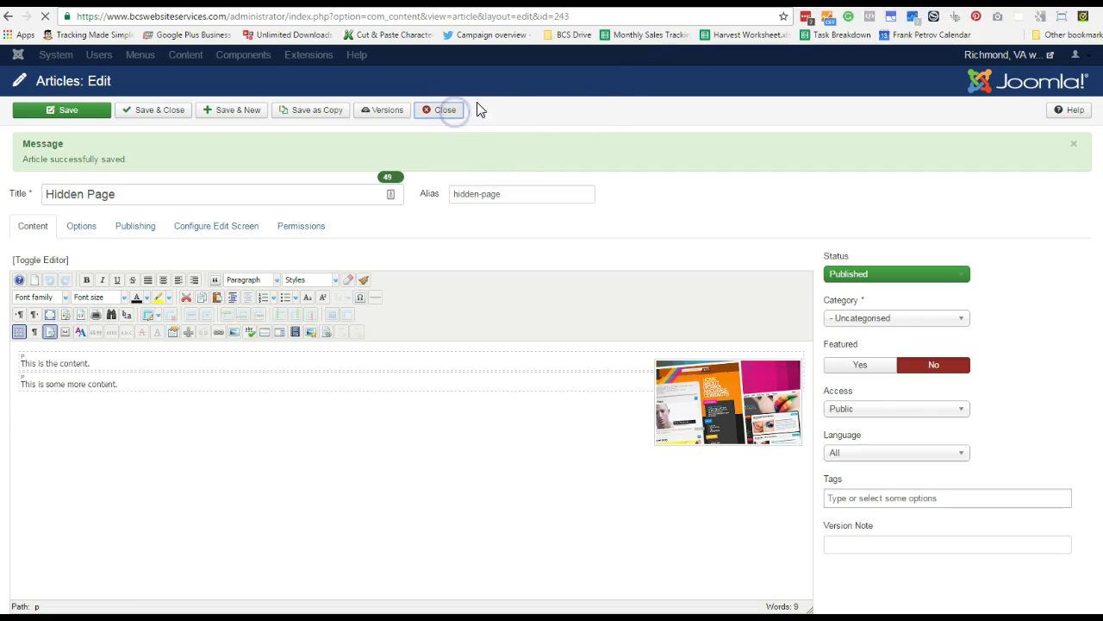
pyautogui.click(359, 57)
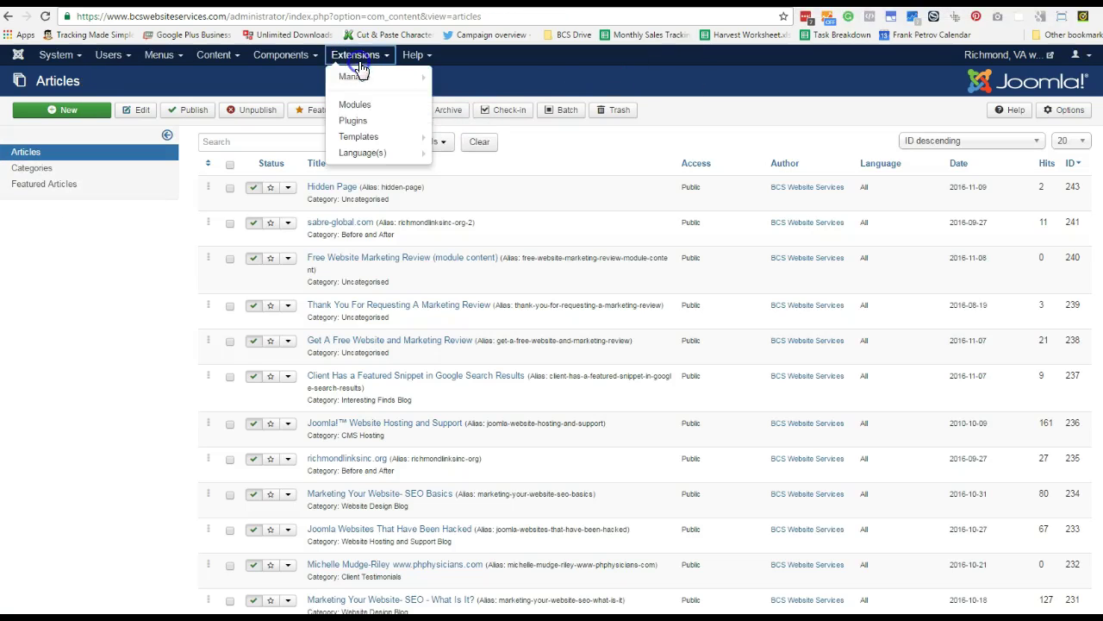
pyautogui.click(360, 103)
pyautogui.click(196, 143)
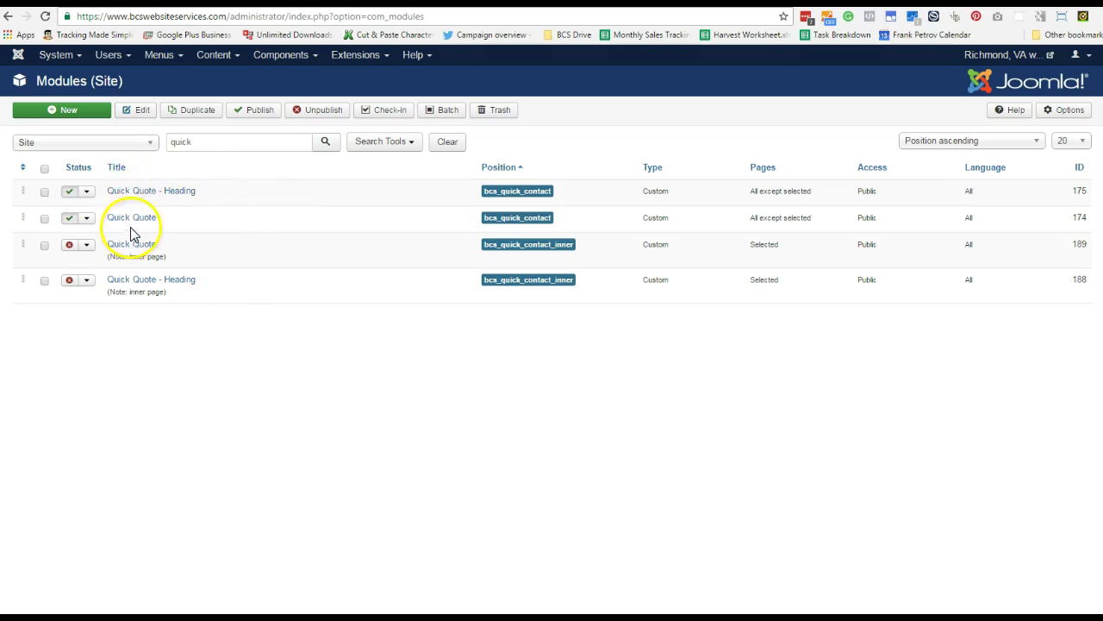
# In the Quick Quote - Heading module's menu assignment, add Hidden Page to the pages the module is excluded from.
pyautogui.click(139, 193)
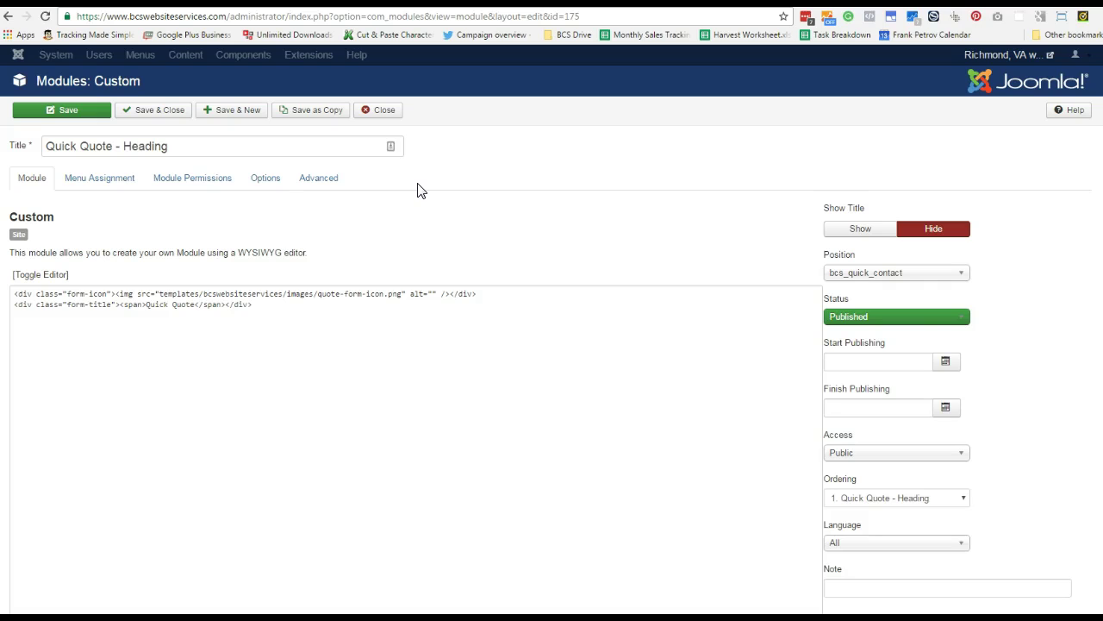
pyautogui.click(81, 180)
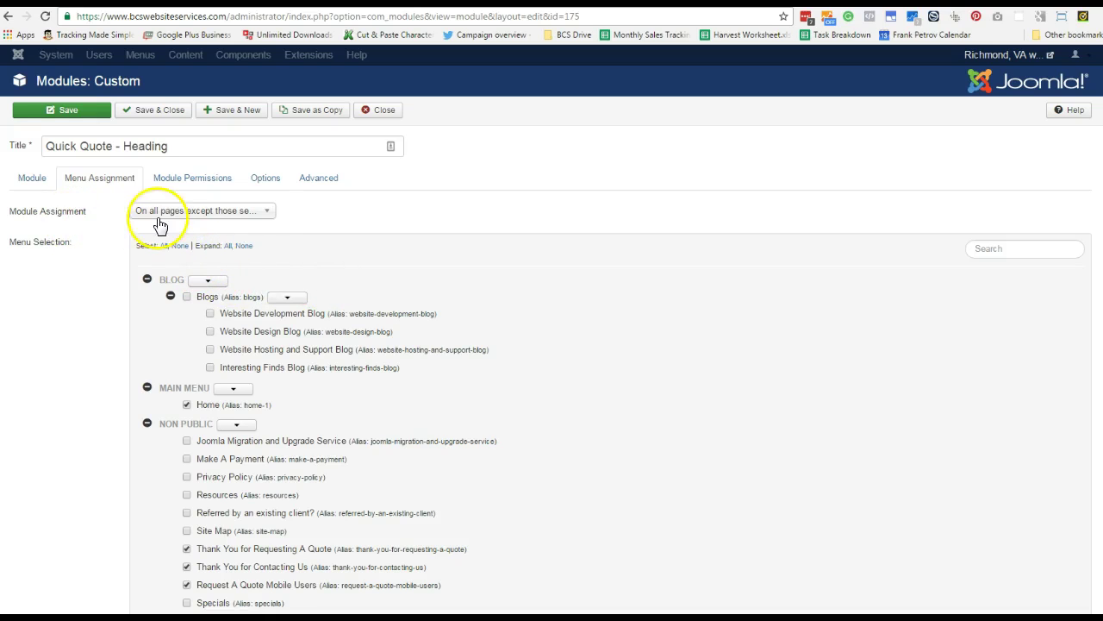
pyautogui.scroll(-6, 312, 256)
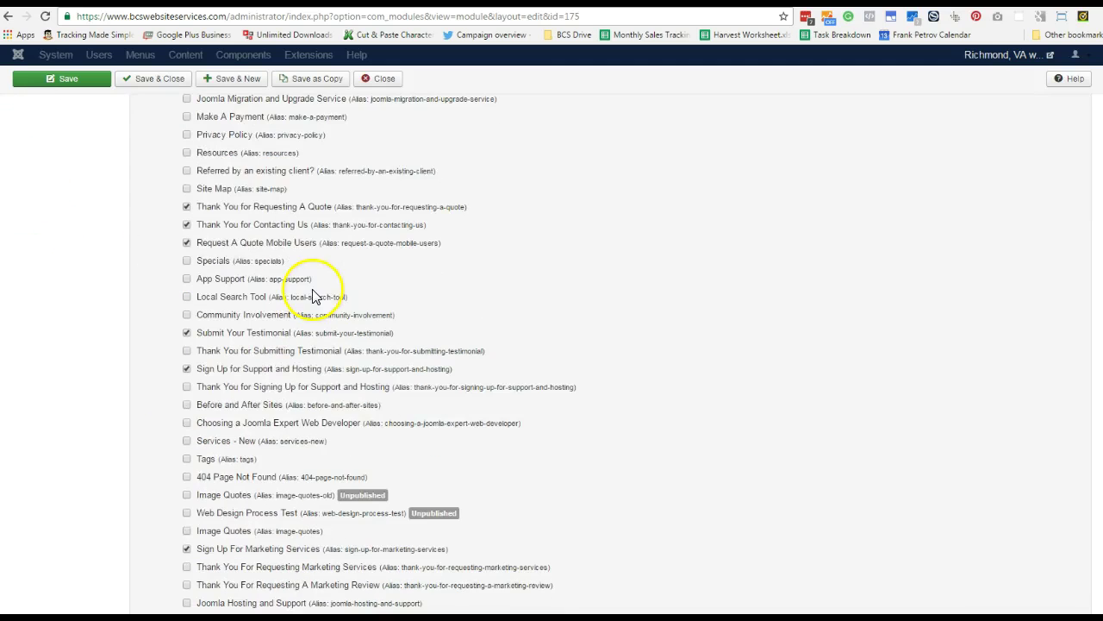
pyautogui.scroll(3, 312, 312)
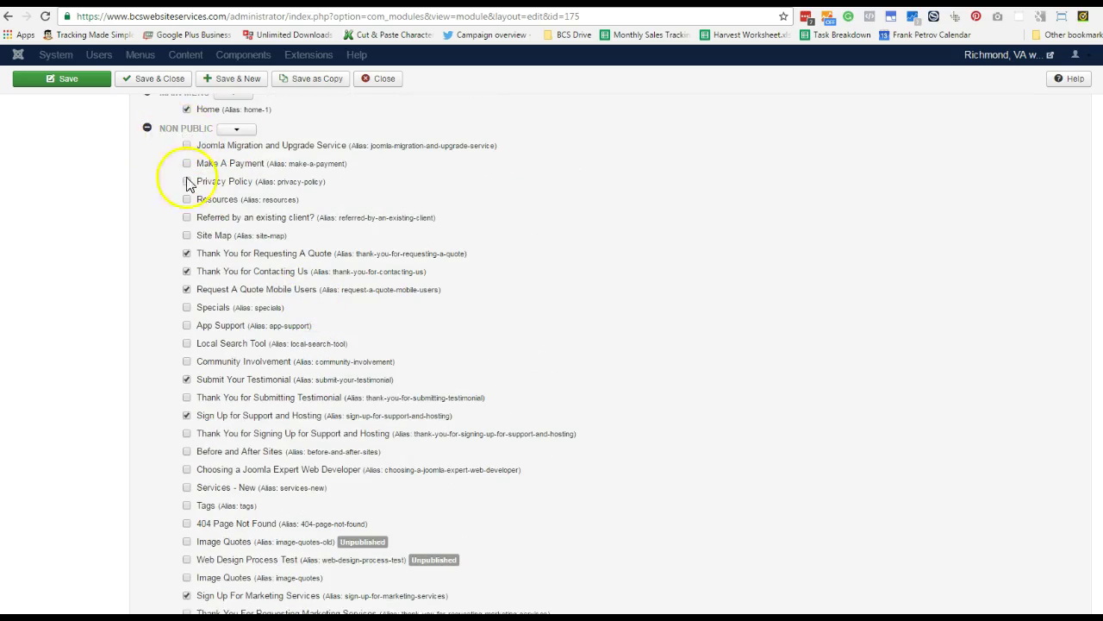
pyautogui.scroll(-3, 221, 217)
pyautogui.click(187, 437)
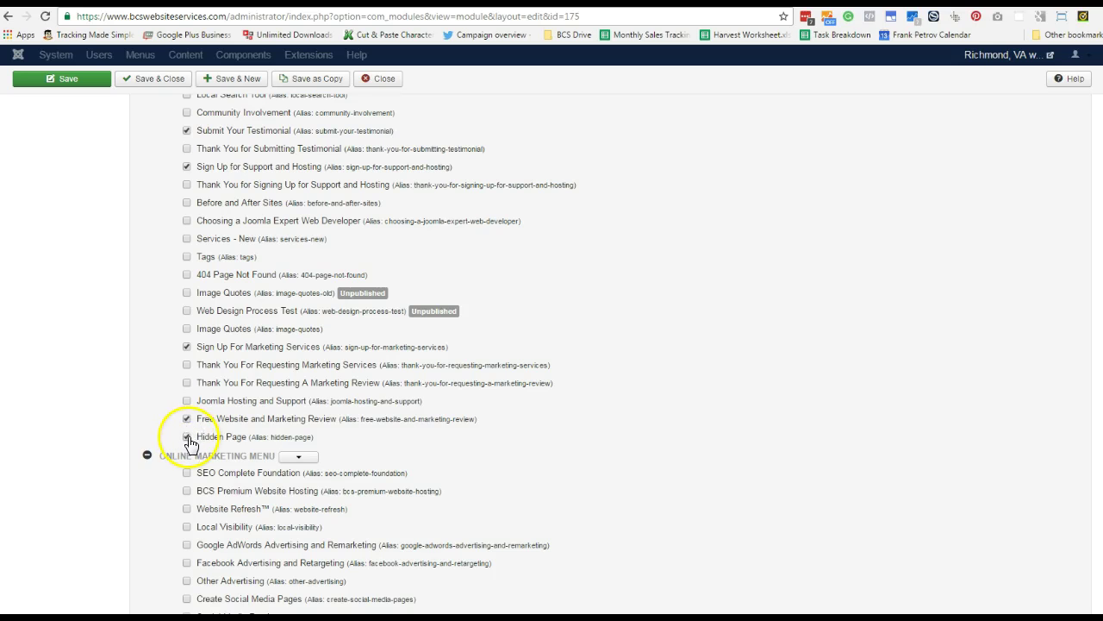
pyautogui.scroll(6, 219, 412)
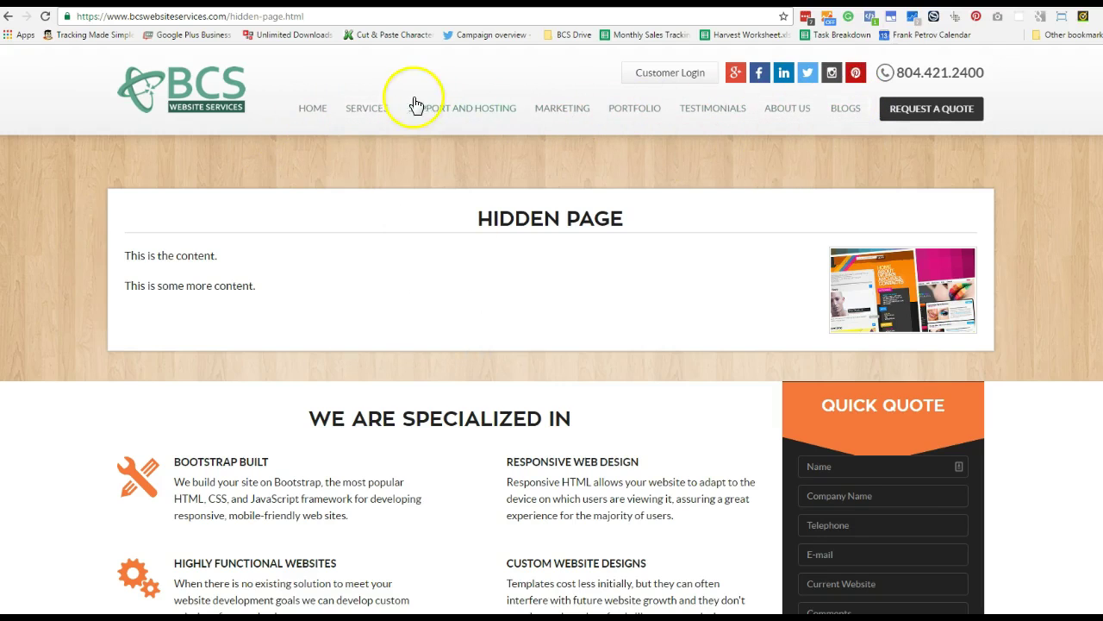
# Examine the live hidden page's Quick Quote form and its header and footer navigation.
pyautogui.scroll(-6, 871, 220)
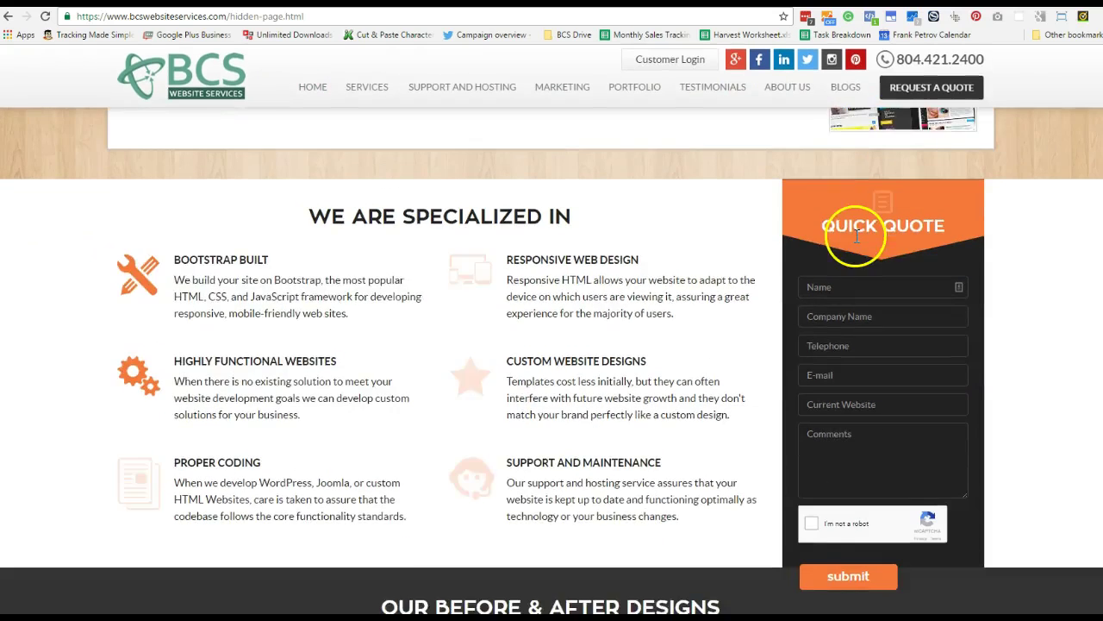
pyautogui.scroll(-2, 808, 359)
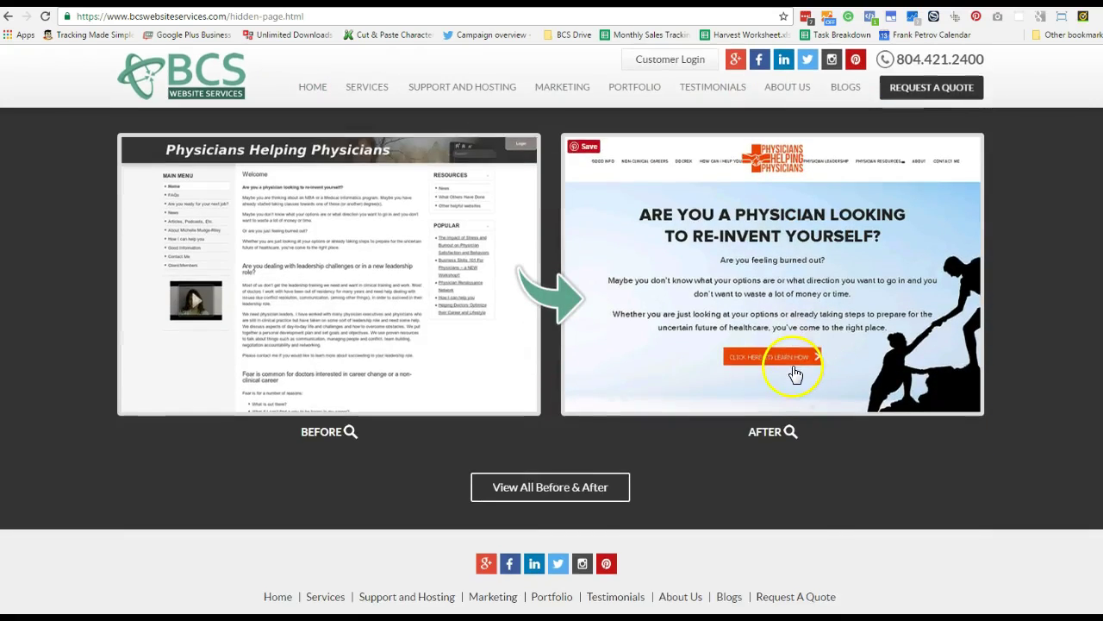
pyautogui.scroll(10, 667, 365)
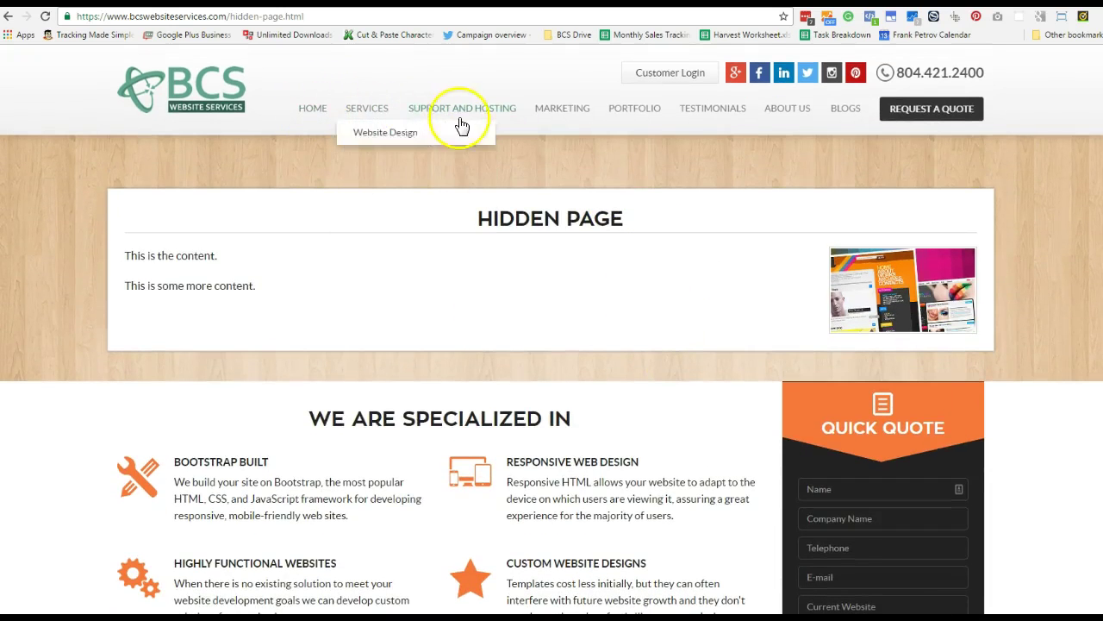
pyautogui.moveTo(850, 110)
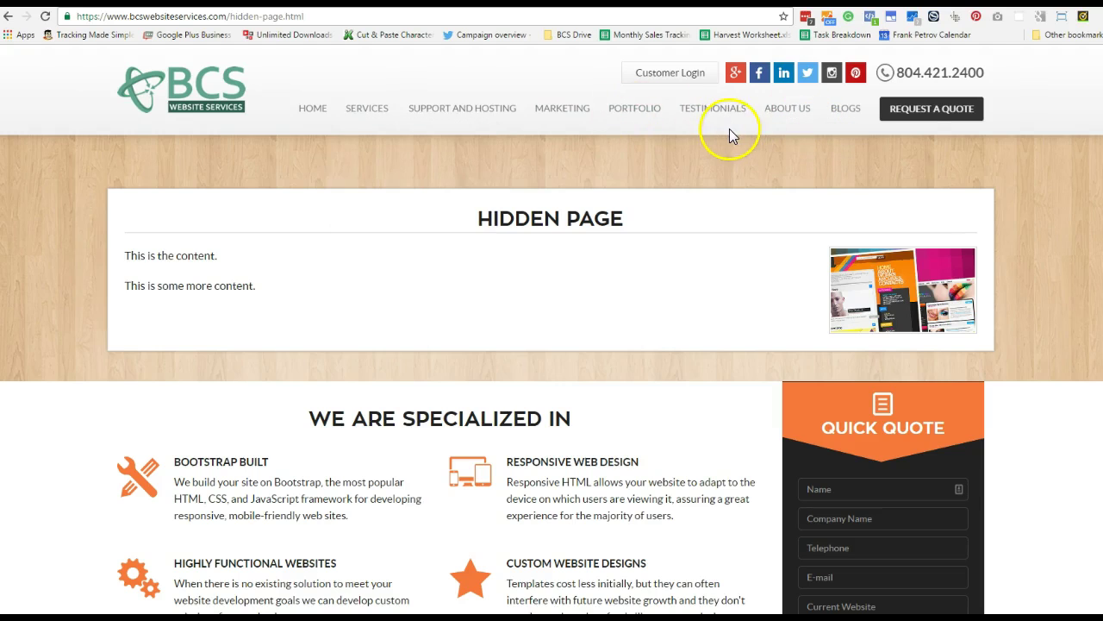
pyautogui.scroll(-9, 731, 134)
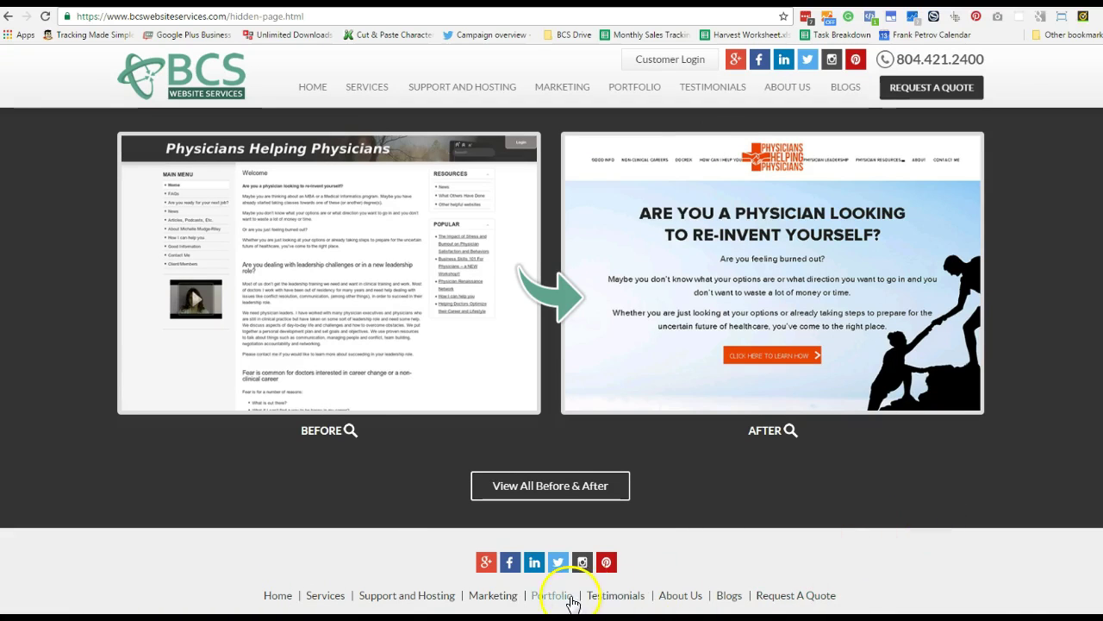
pyautogui.scroll(10, 998, 509)
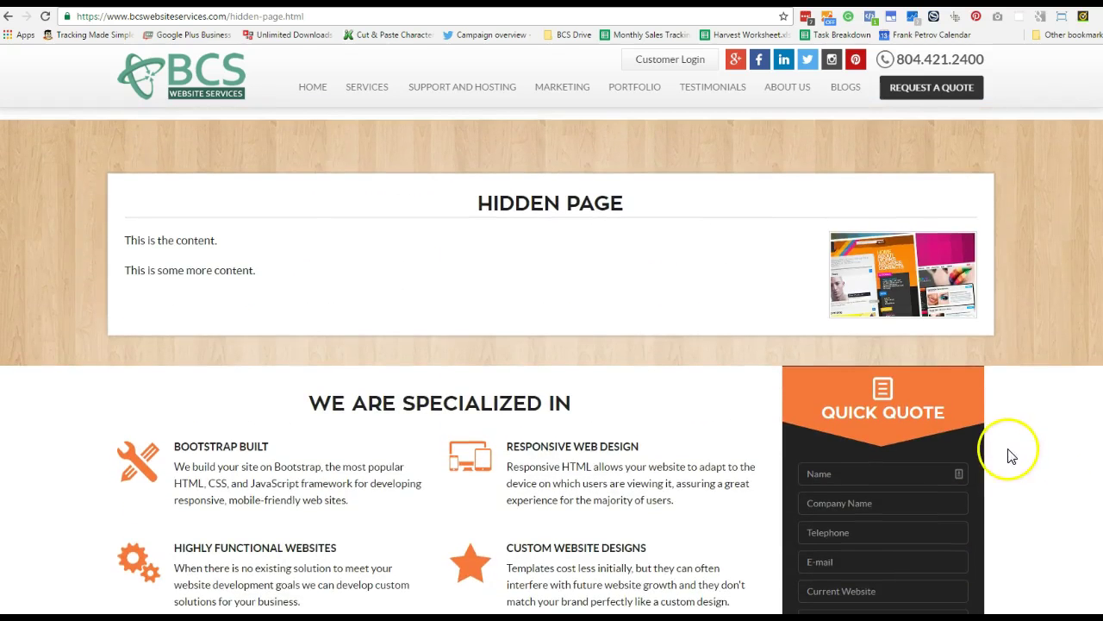